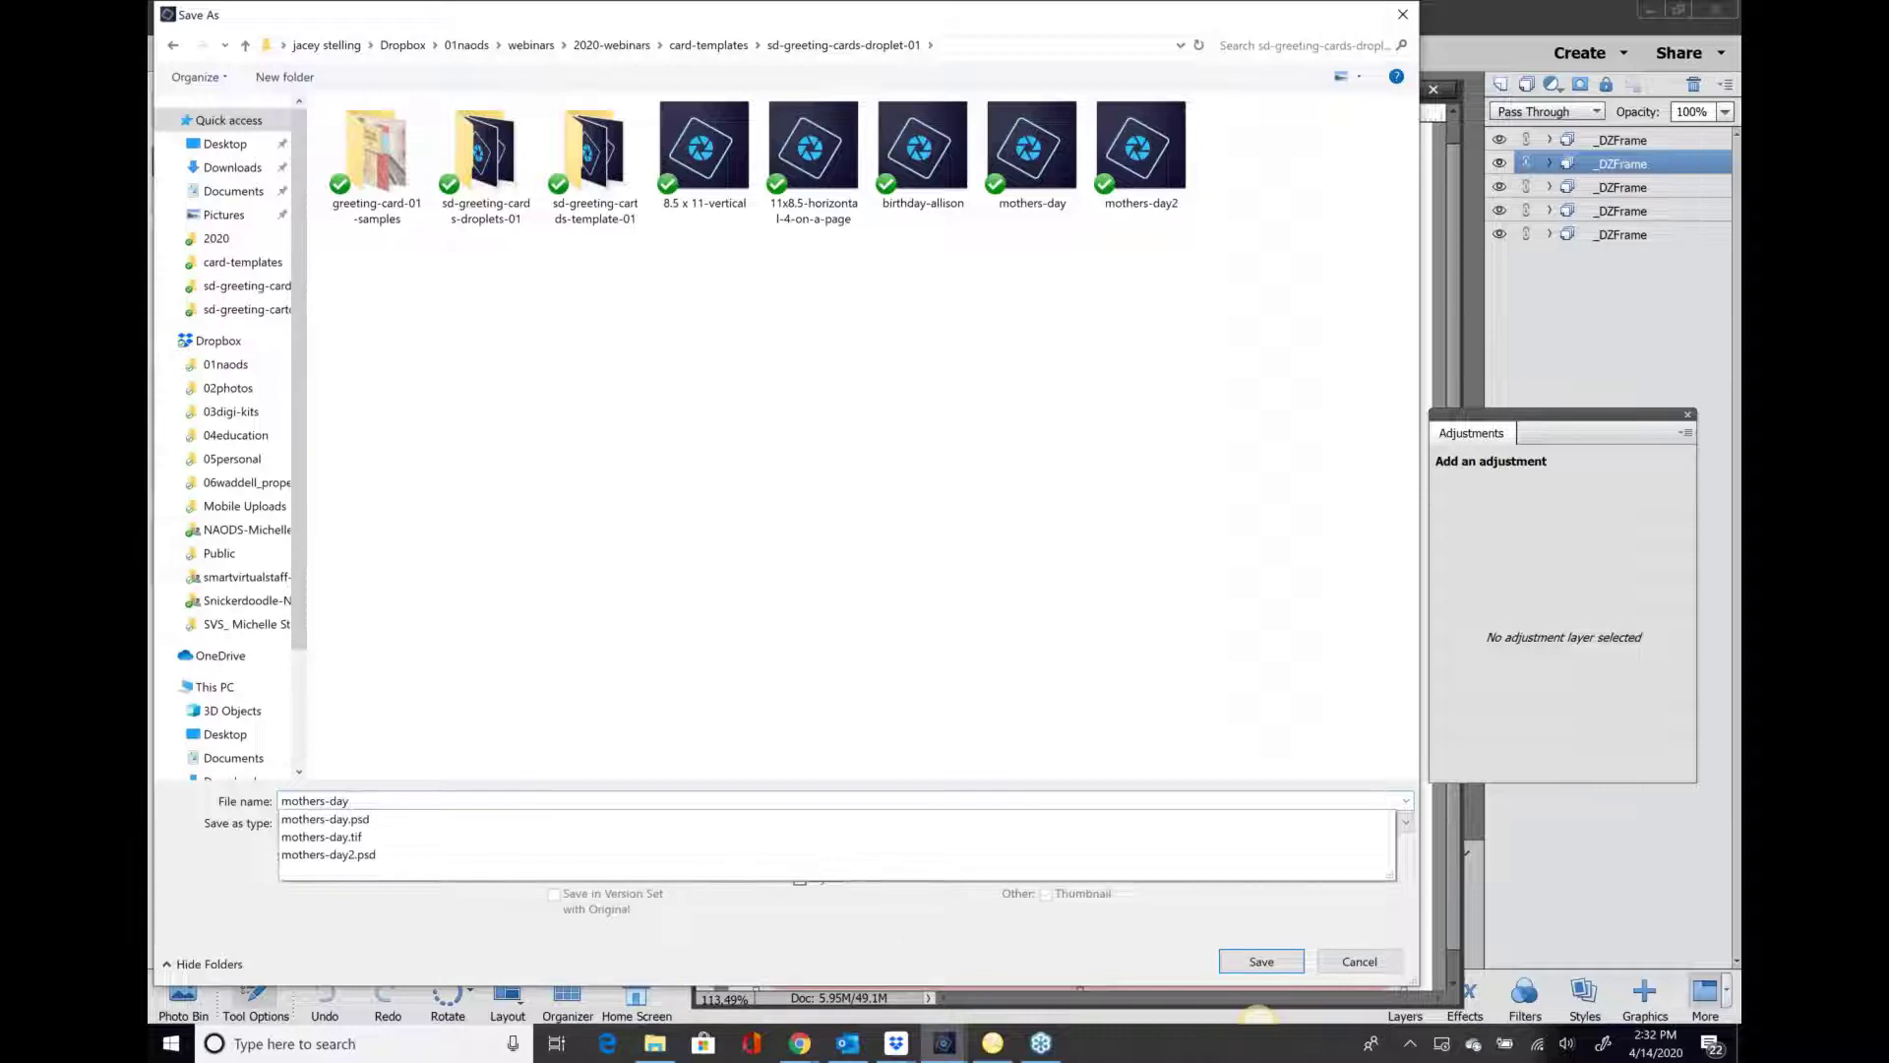
- Save the card as a Photoshop file named mothers-day-droplet and reposition its document window in the workspace
type("-droplet")
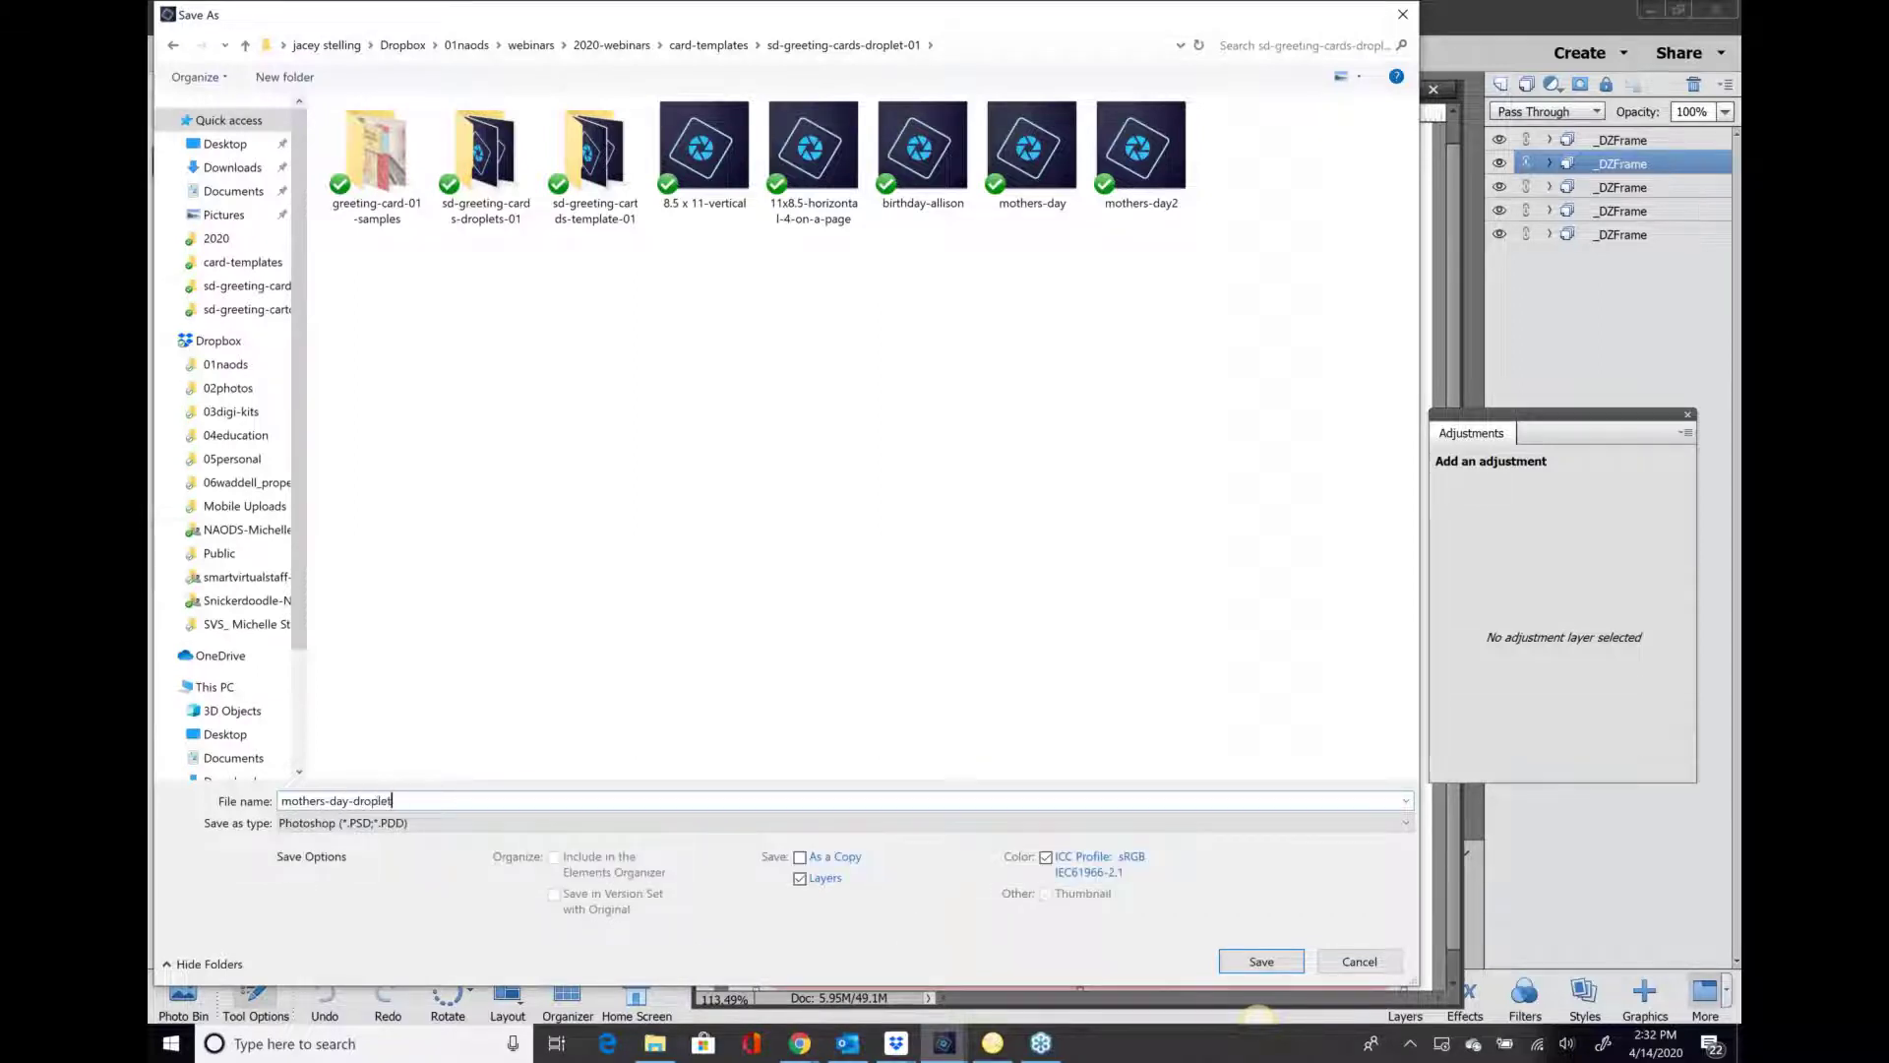
left_click(1261, 959)
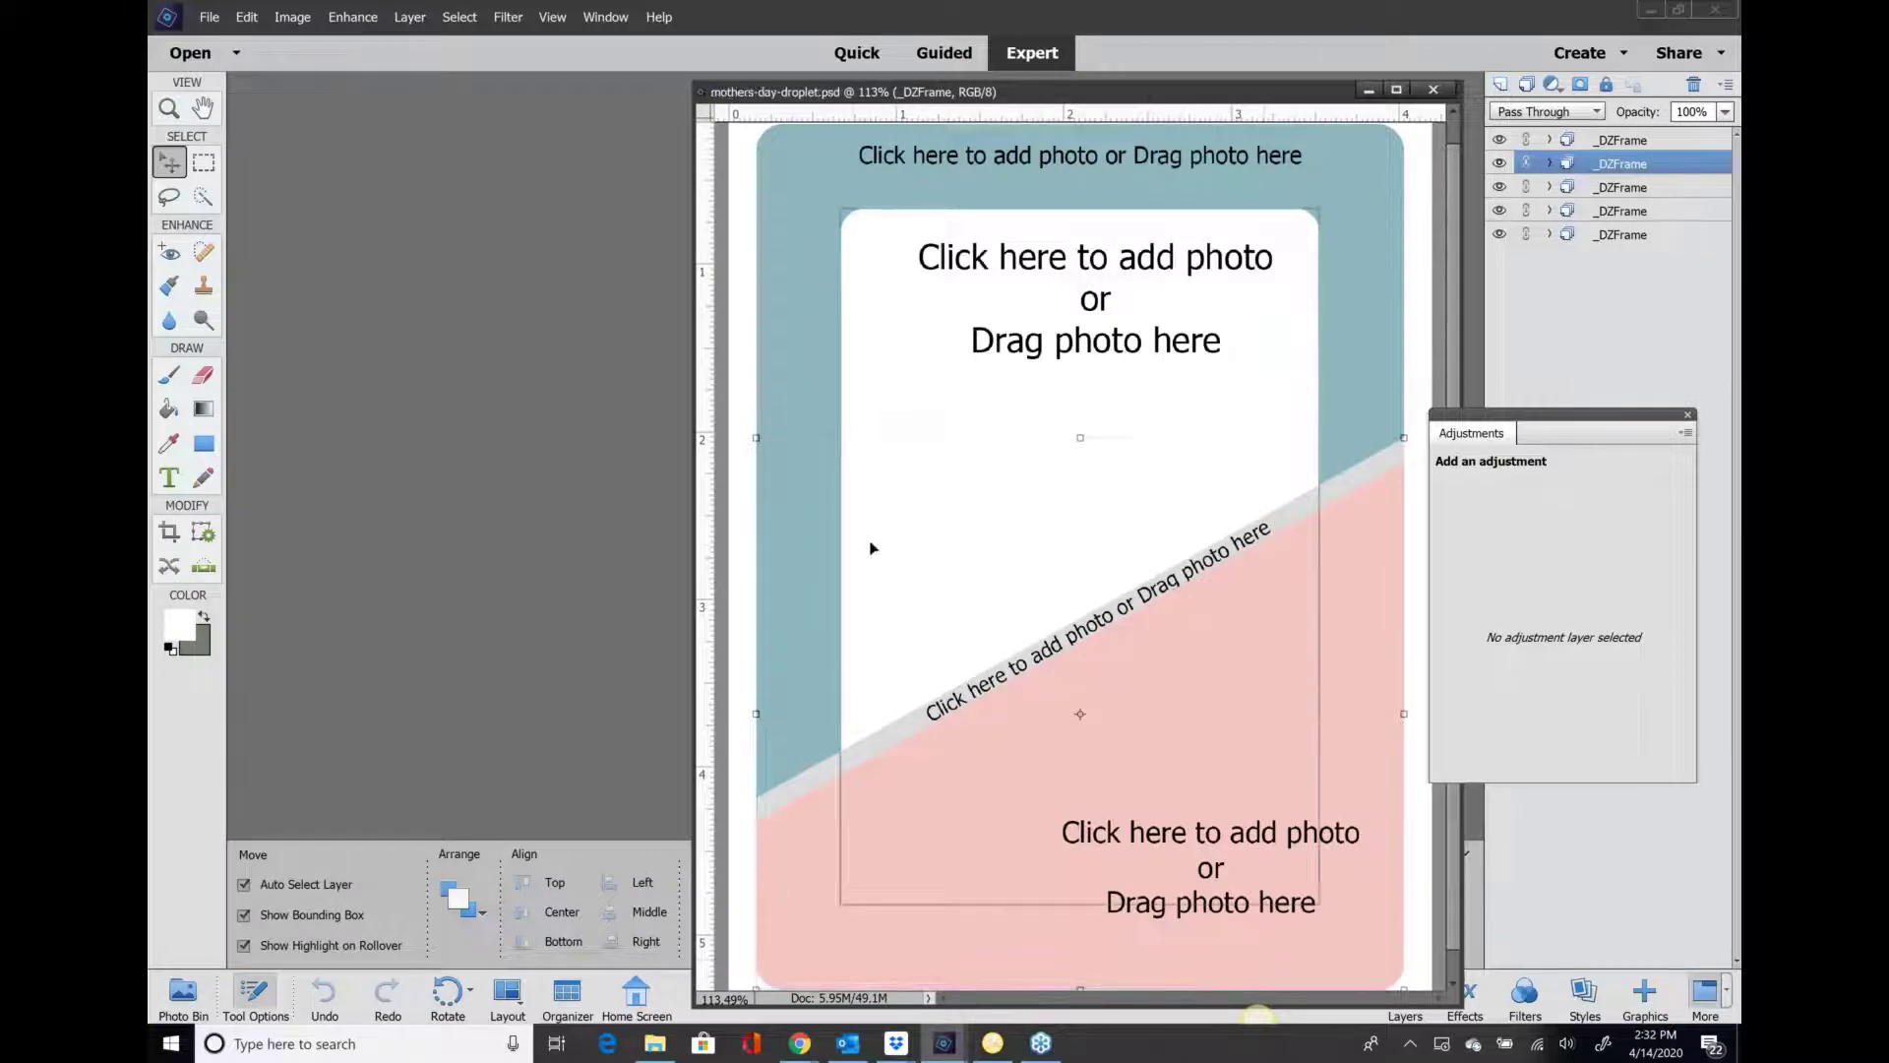
left_click_drag(1044, 96, 710, 99)
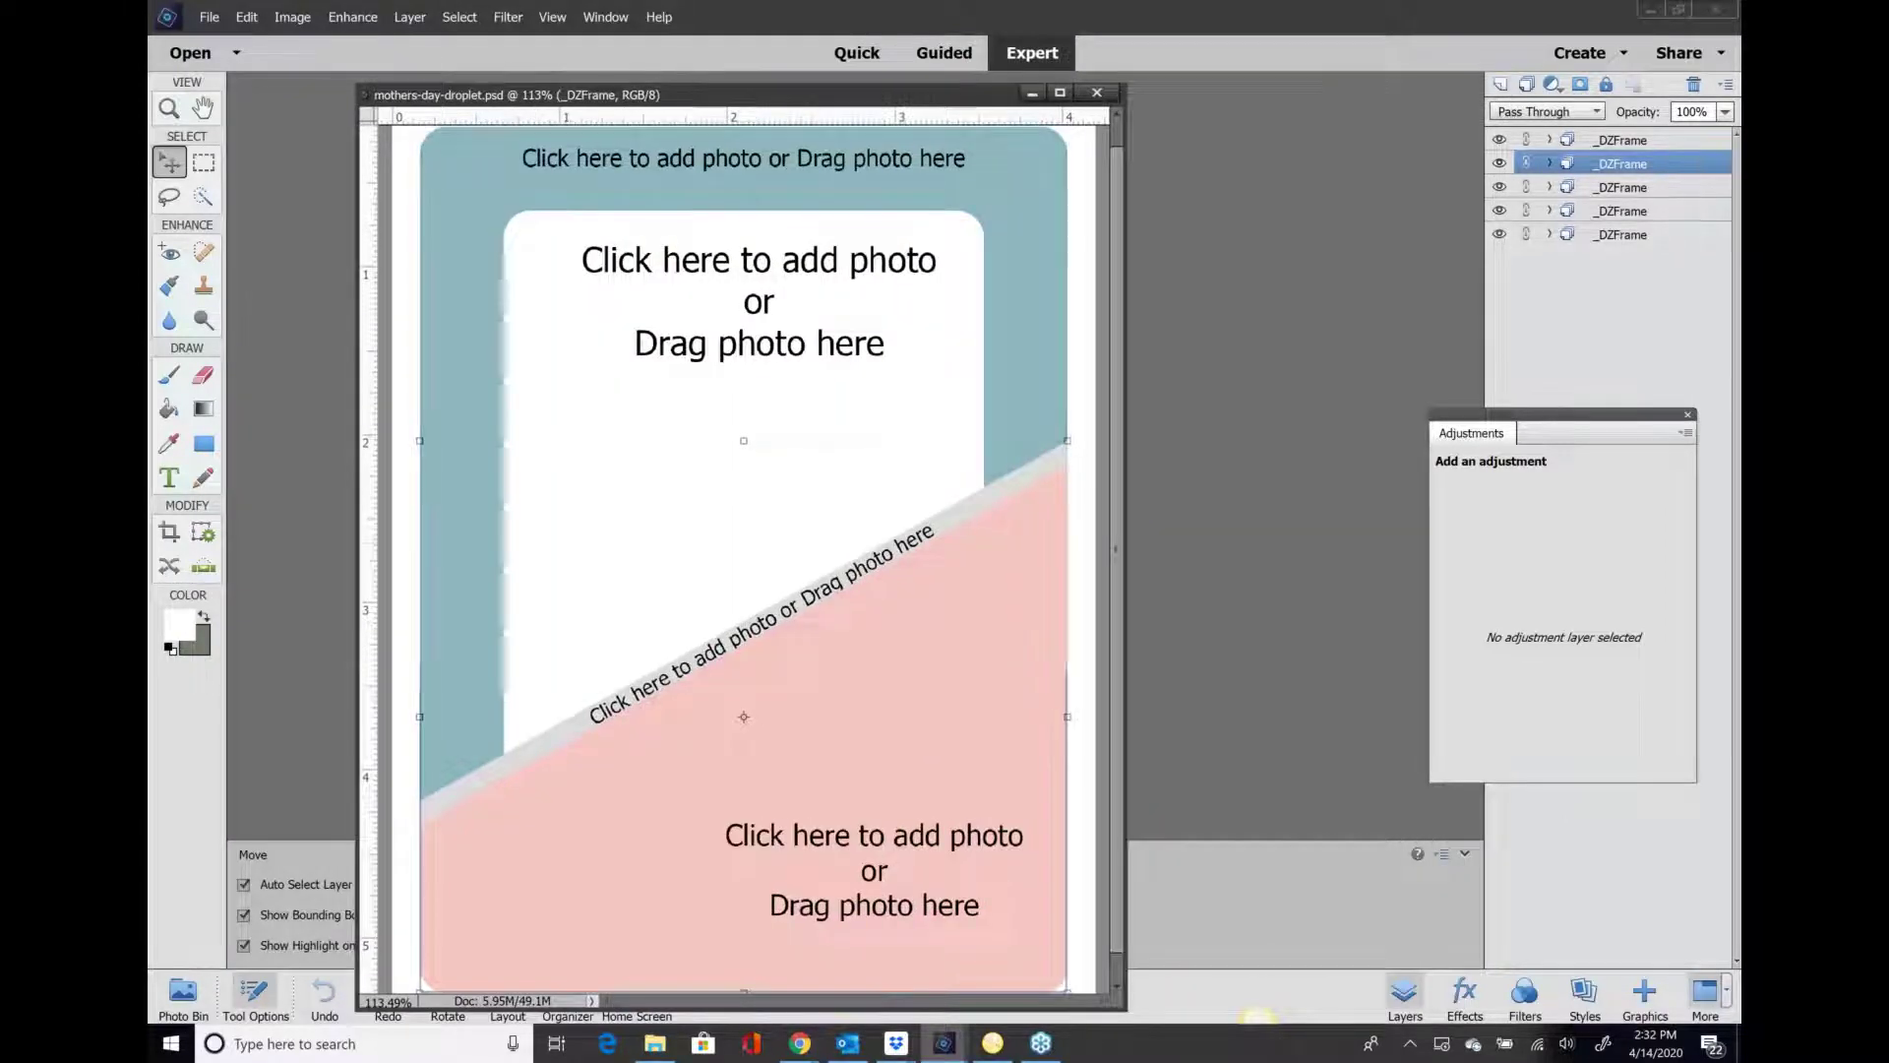
- Place the sd-sal-pp2-3 floral paper from the card-templates folder into the outermost background frame of the card
key("ctrl+0")
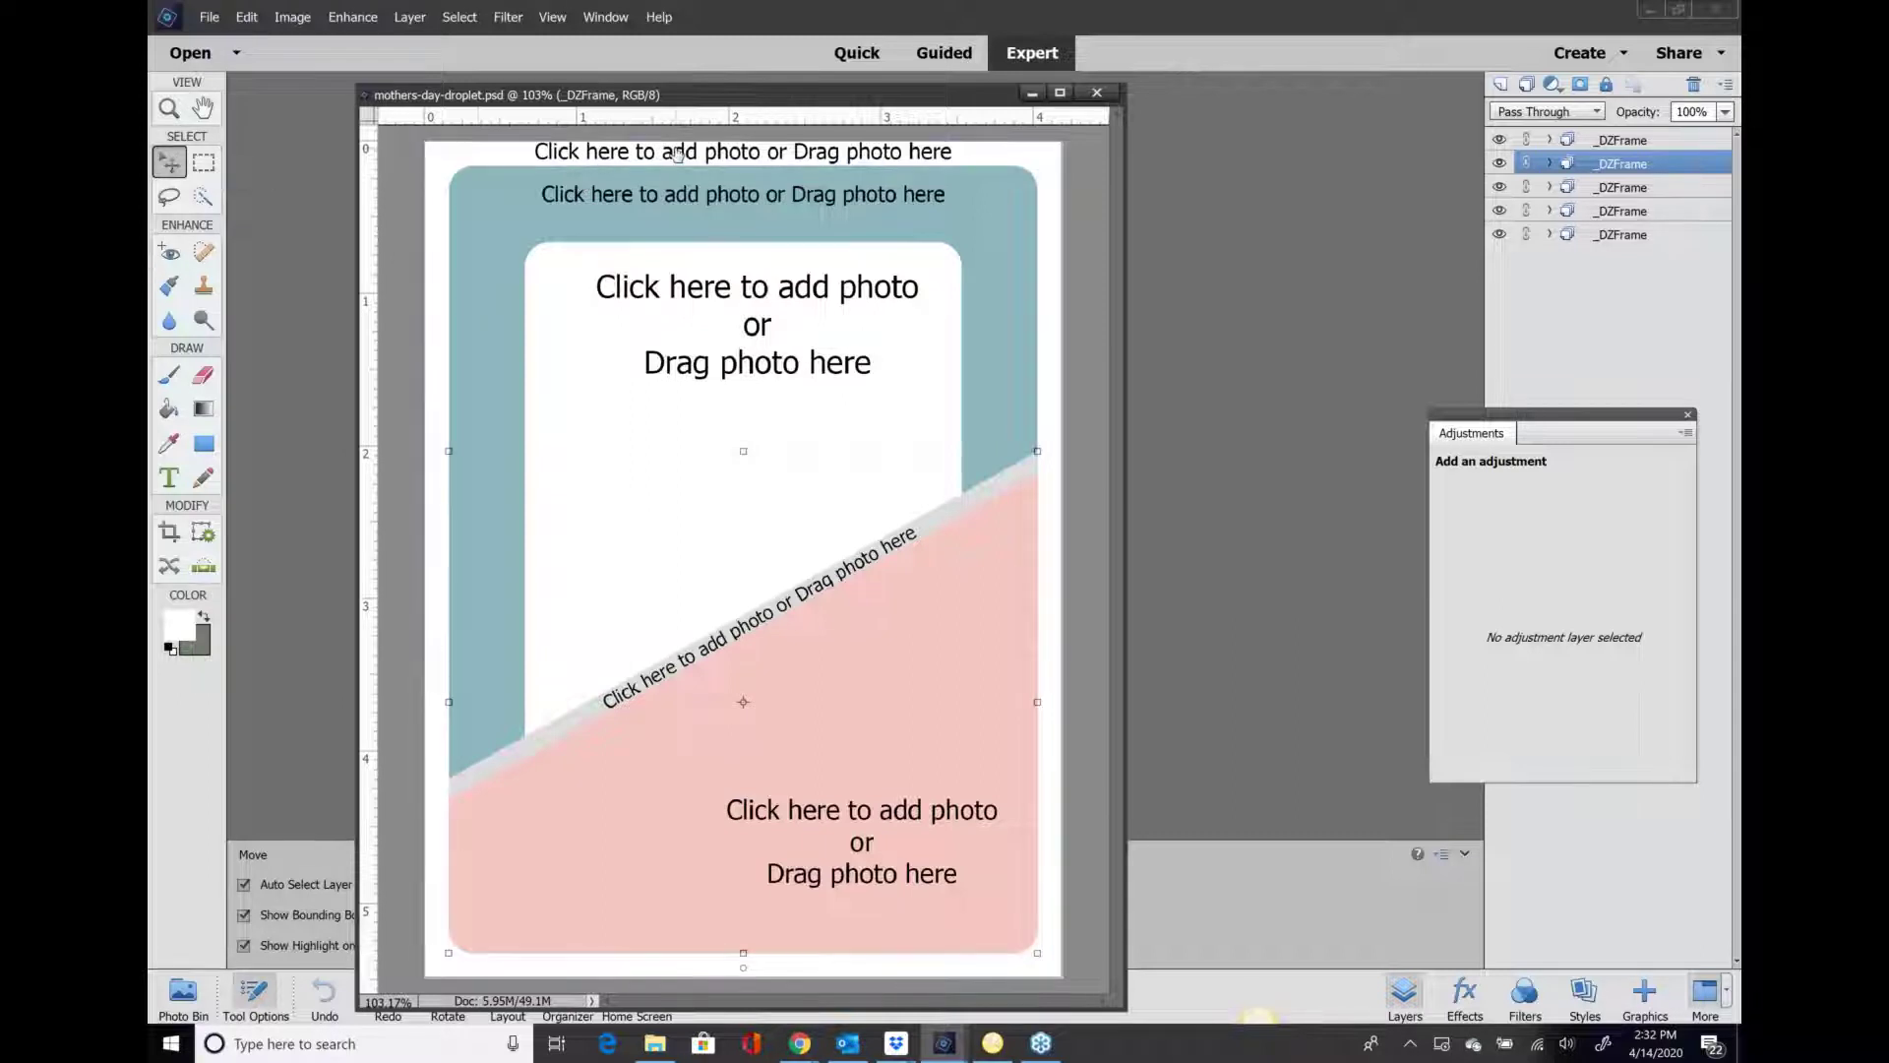
scroll(677, 154, "down", 1)
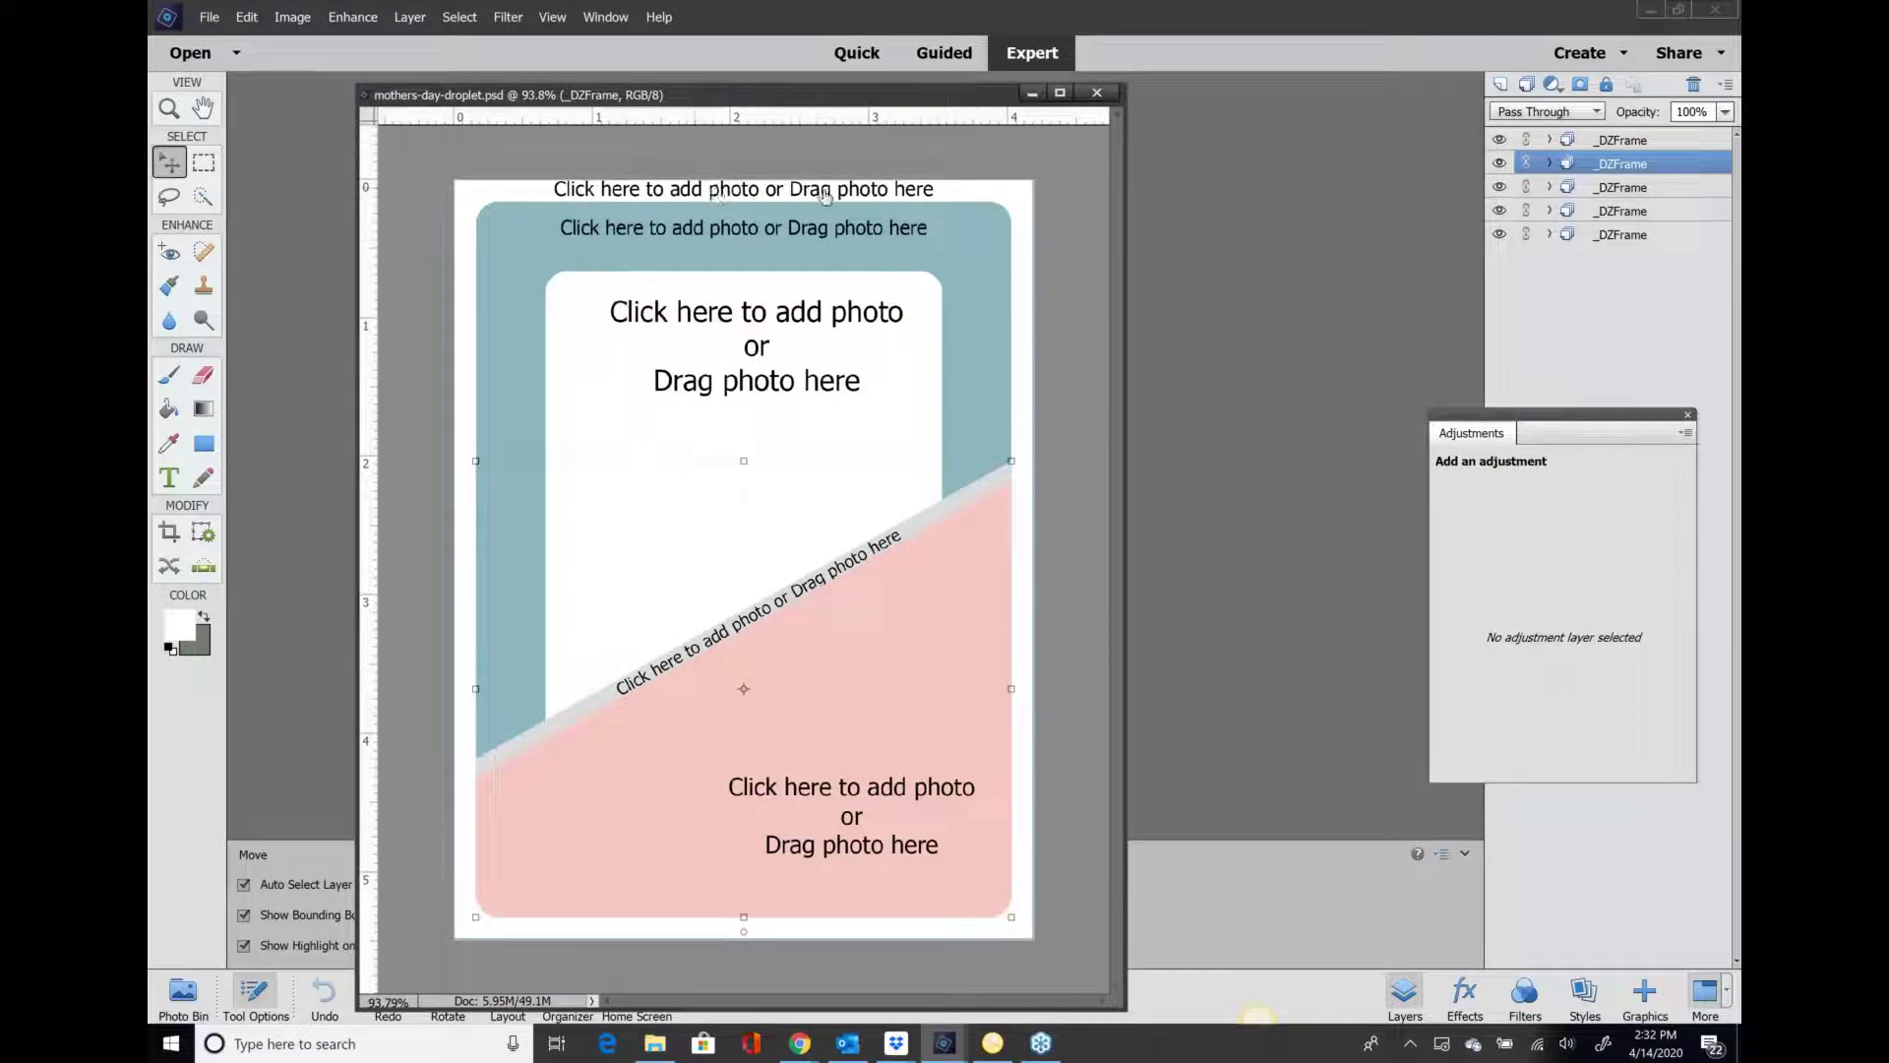
left_click(870, 198)
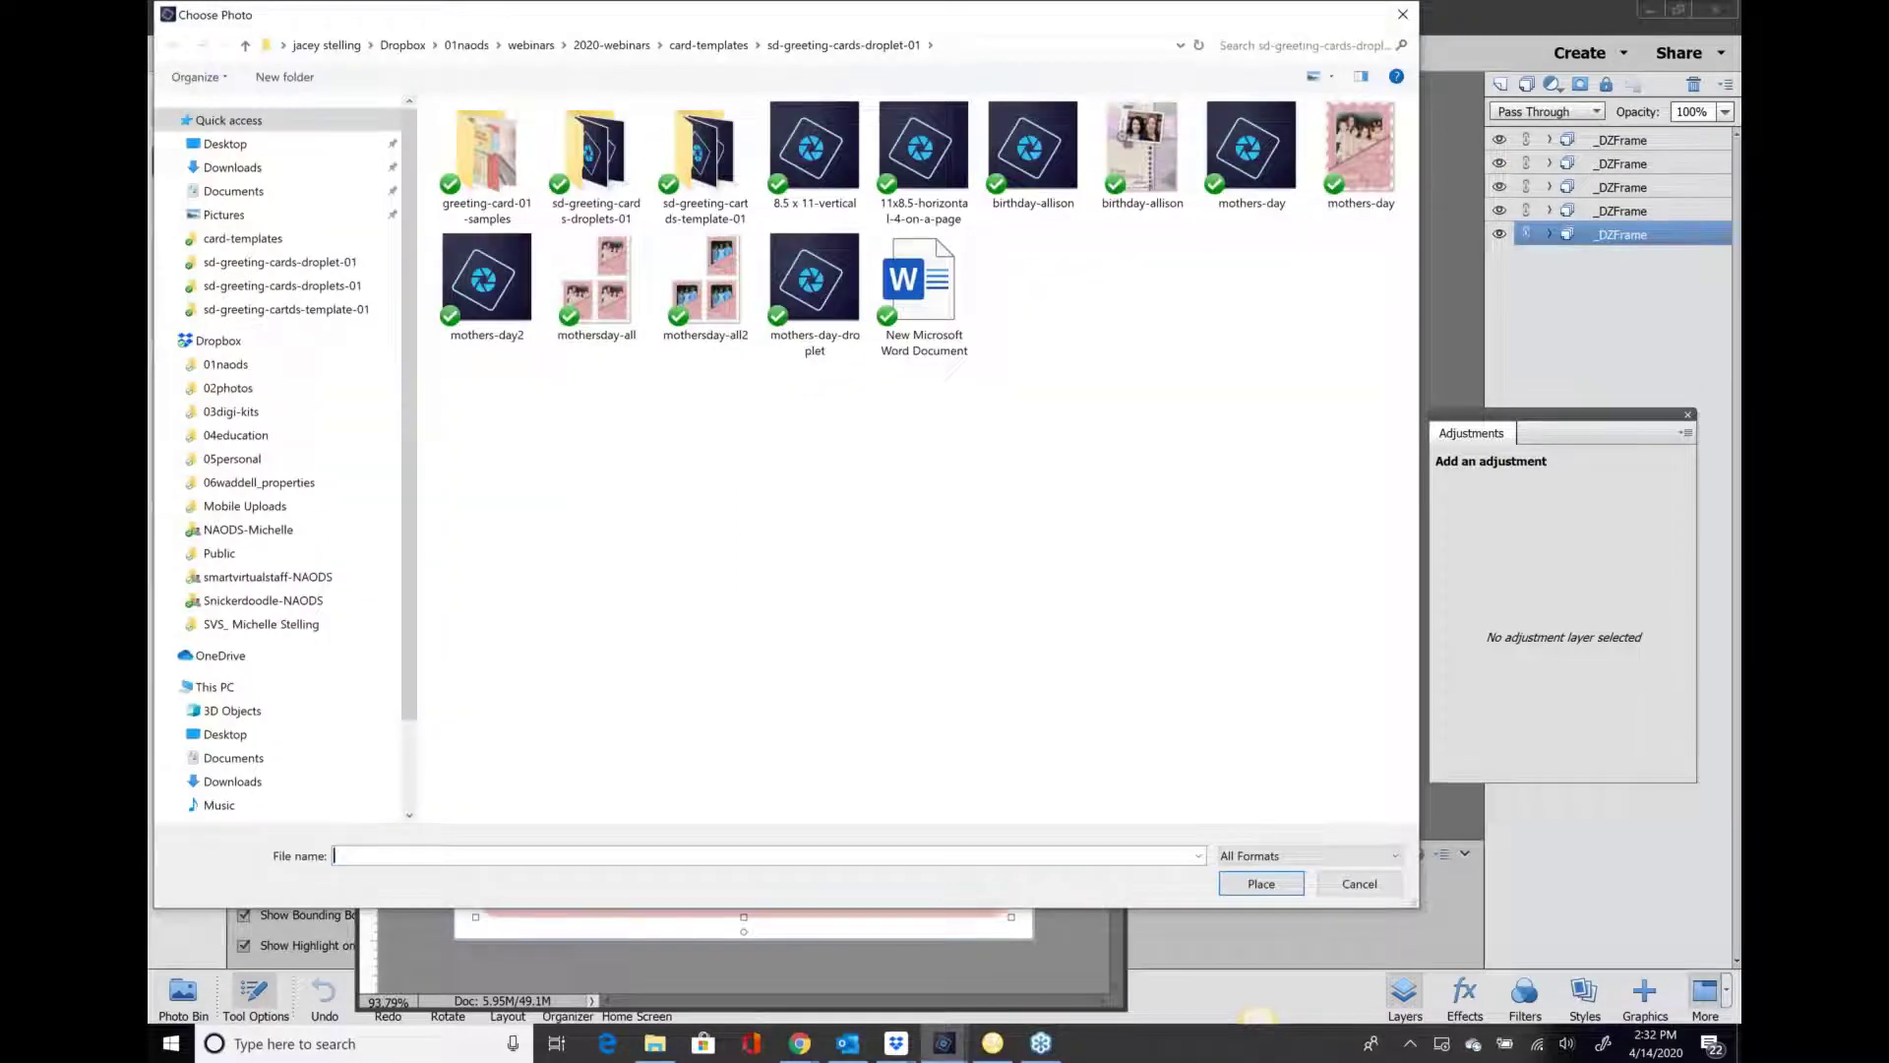
left_click(602, 164)
double_click(603, 164)
double_click(694, 277)
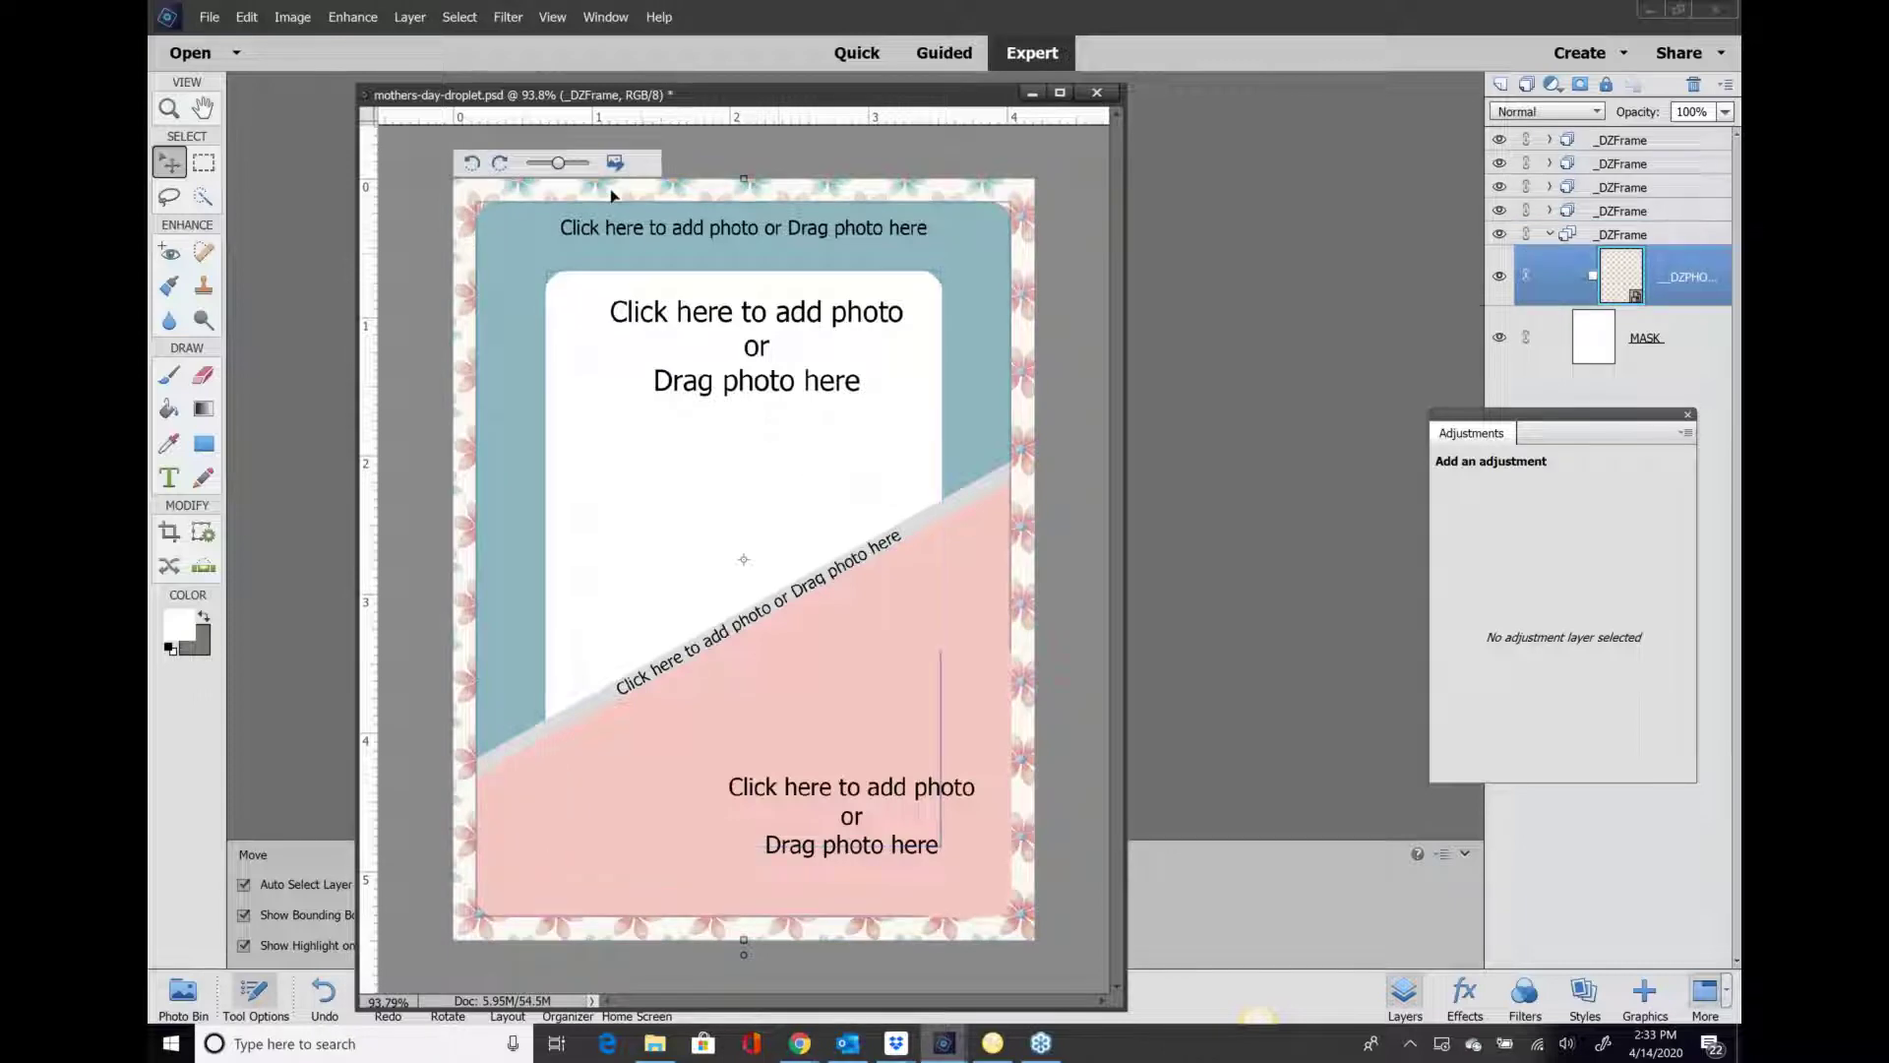
- Enlarge the floral background paper slightly within its frame and accept the new size
left_click_drag(551, 153, 558, 159)
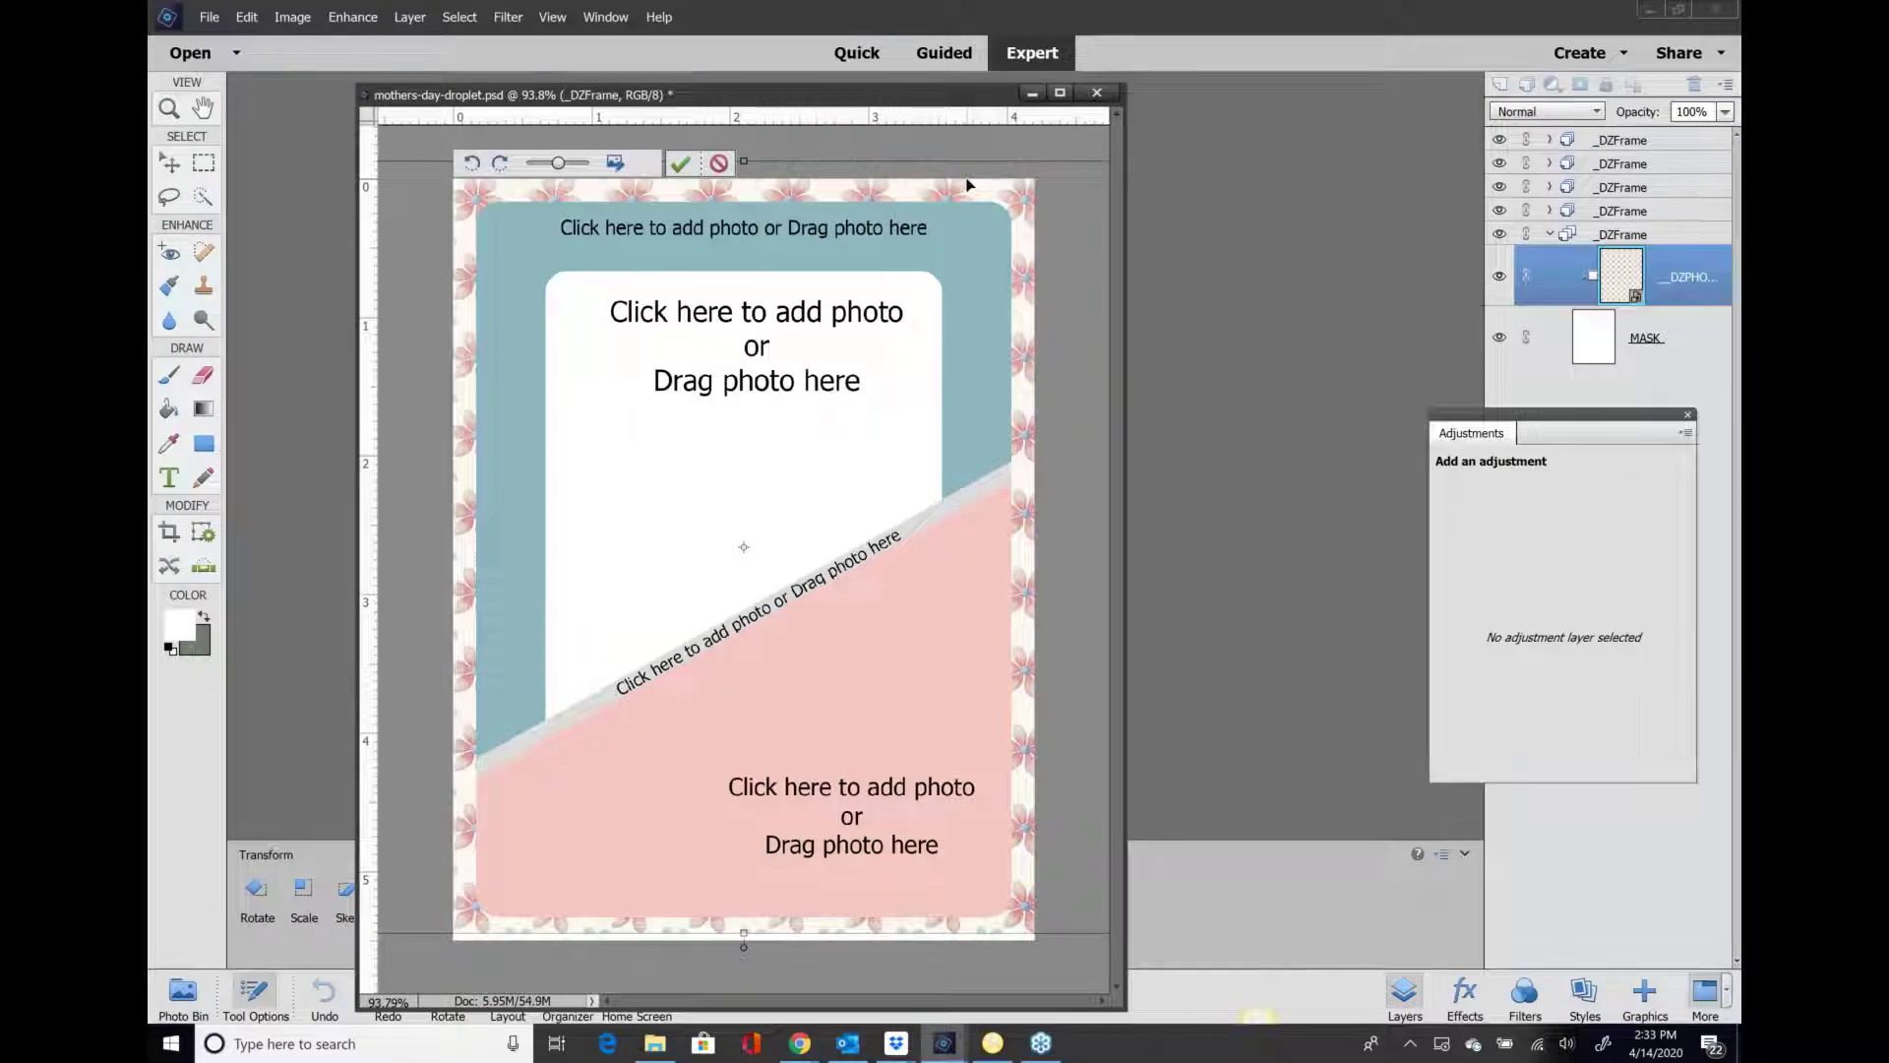
left_click(560, 162)
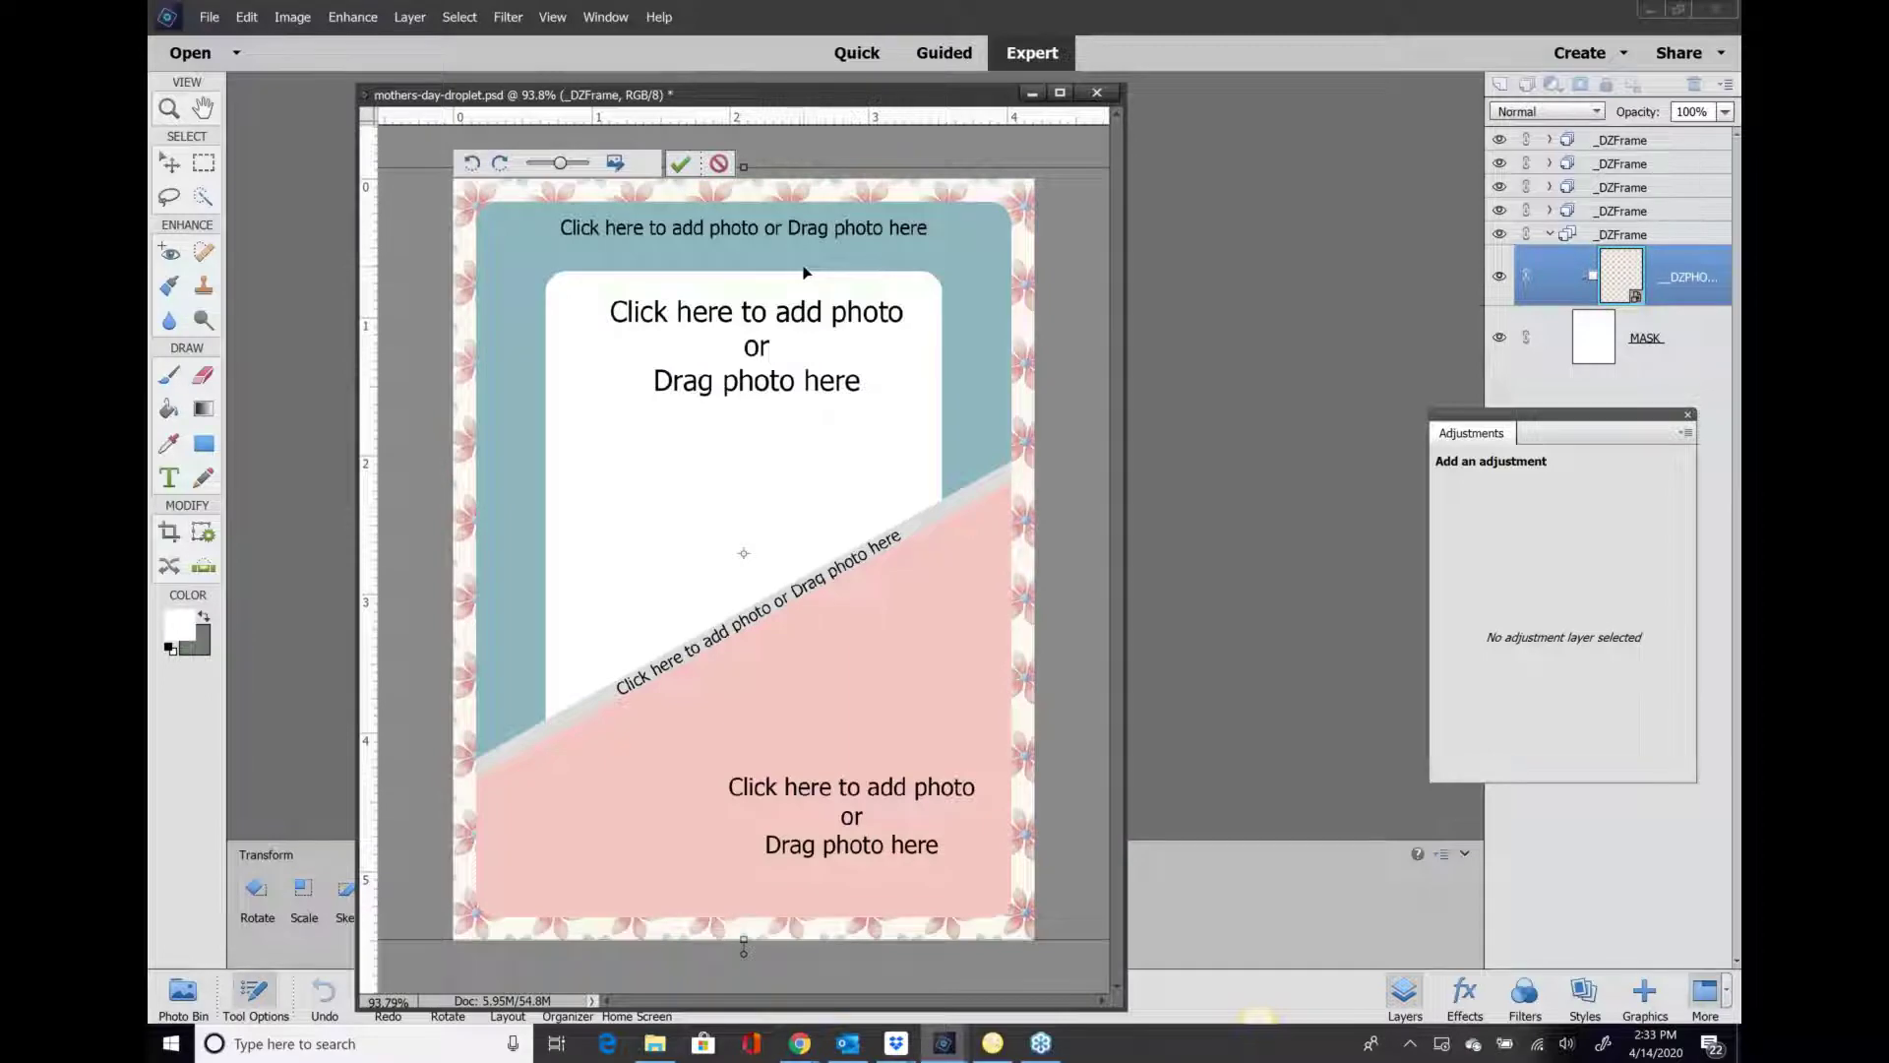
left_click(561, 160)
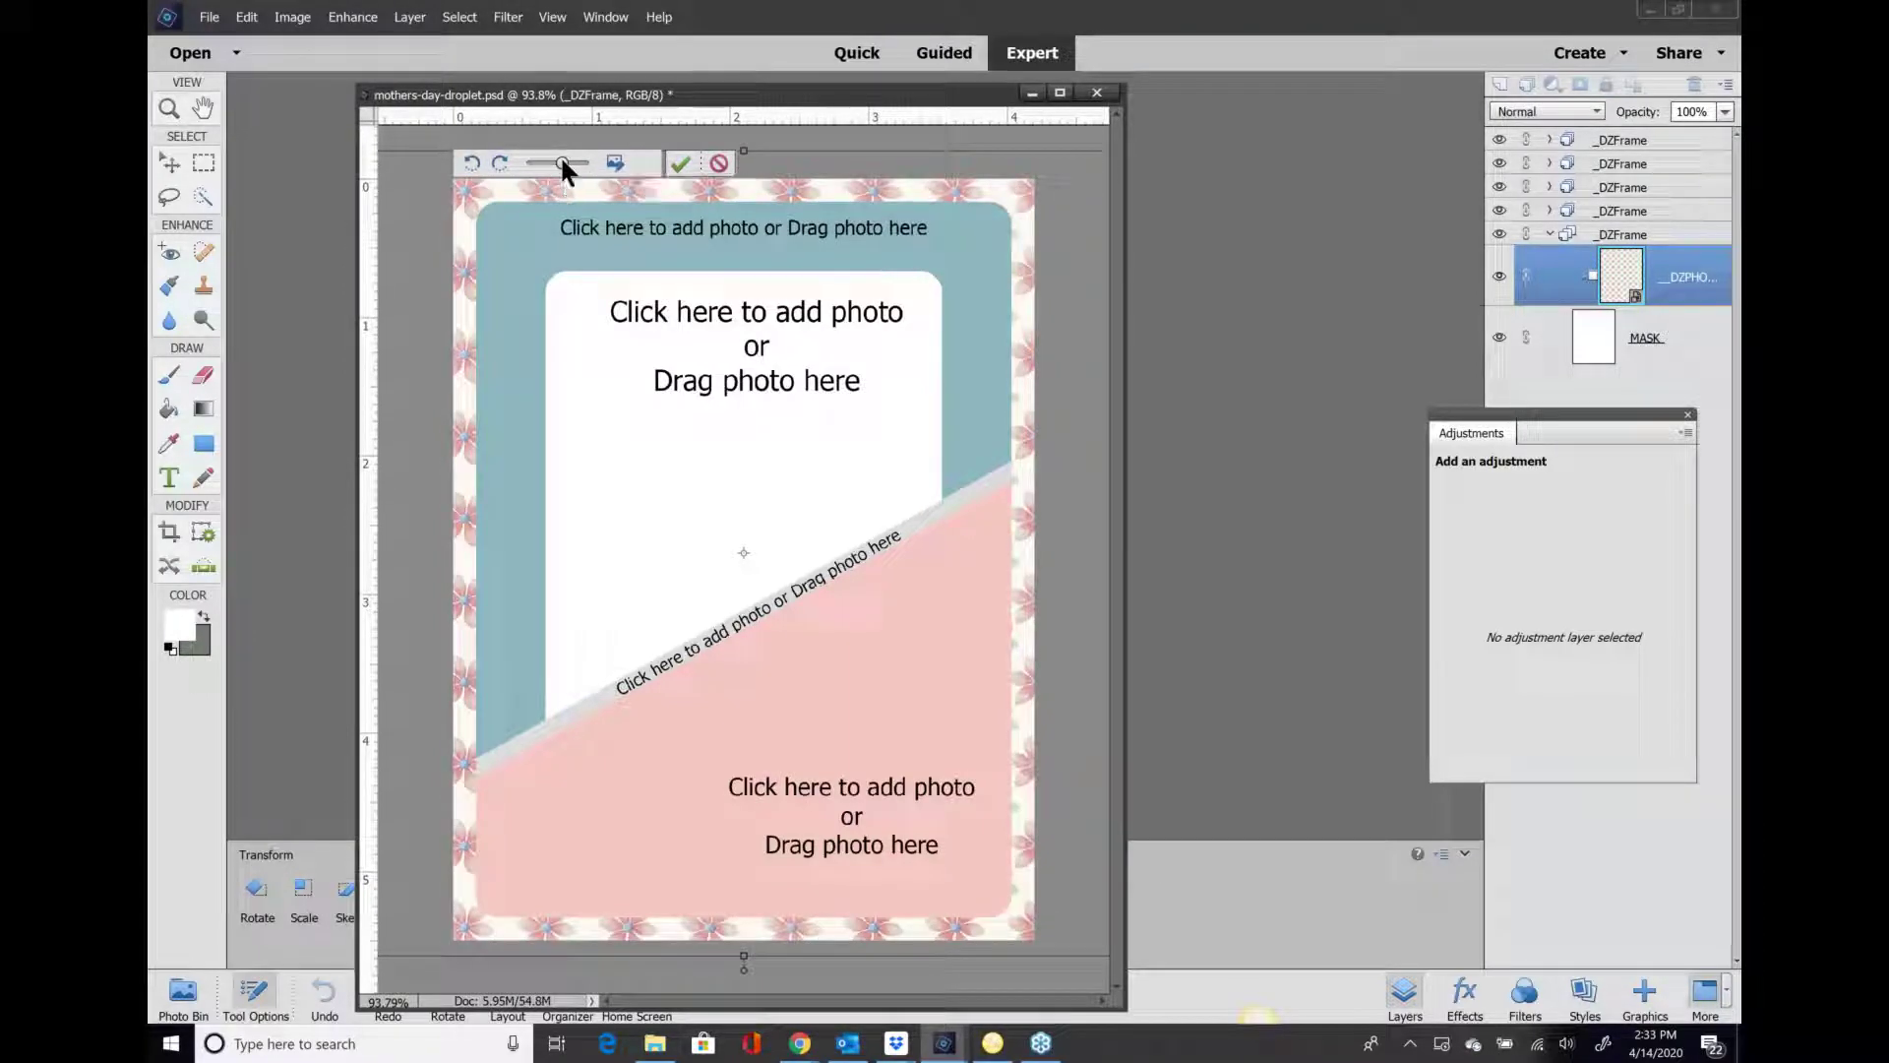
left_click(675, 160)
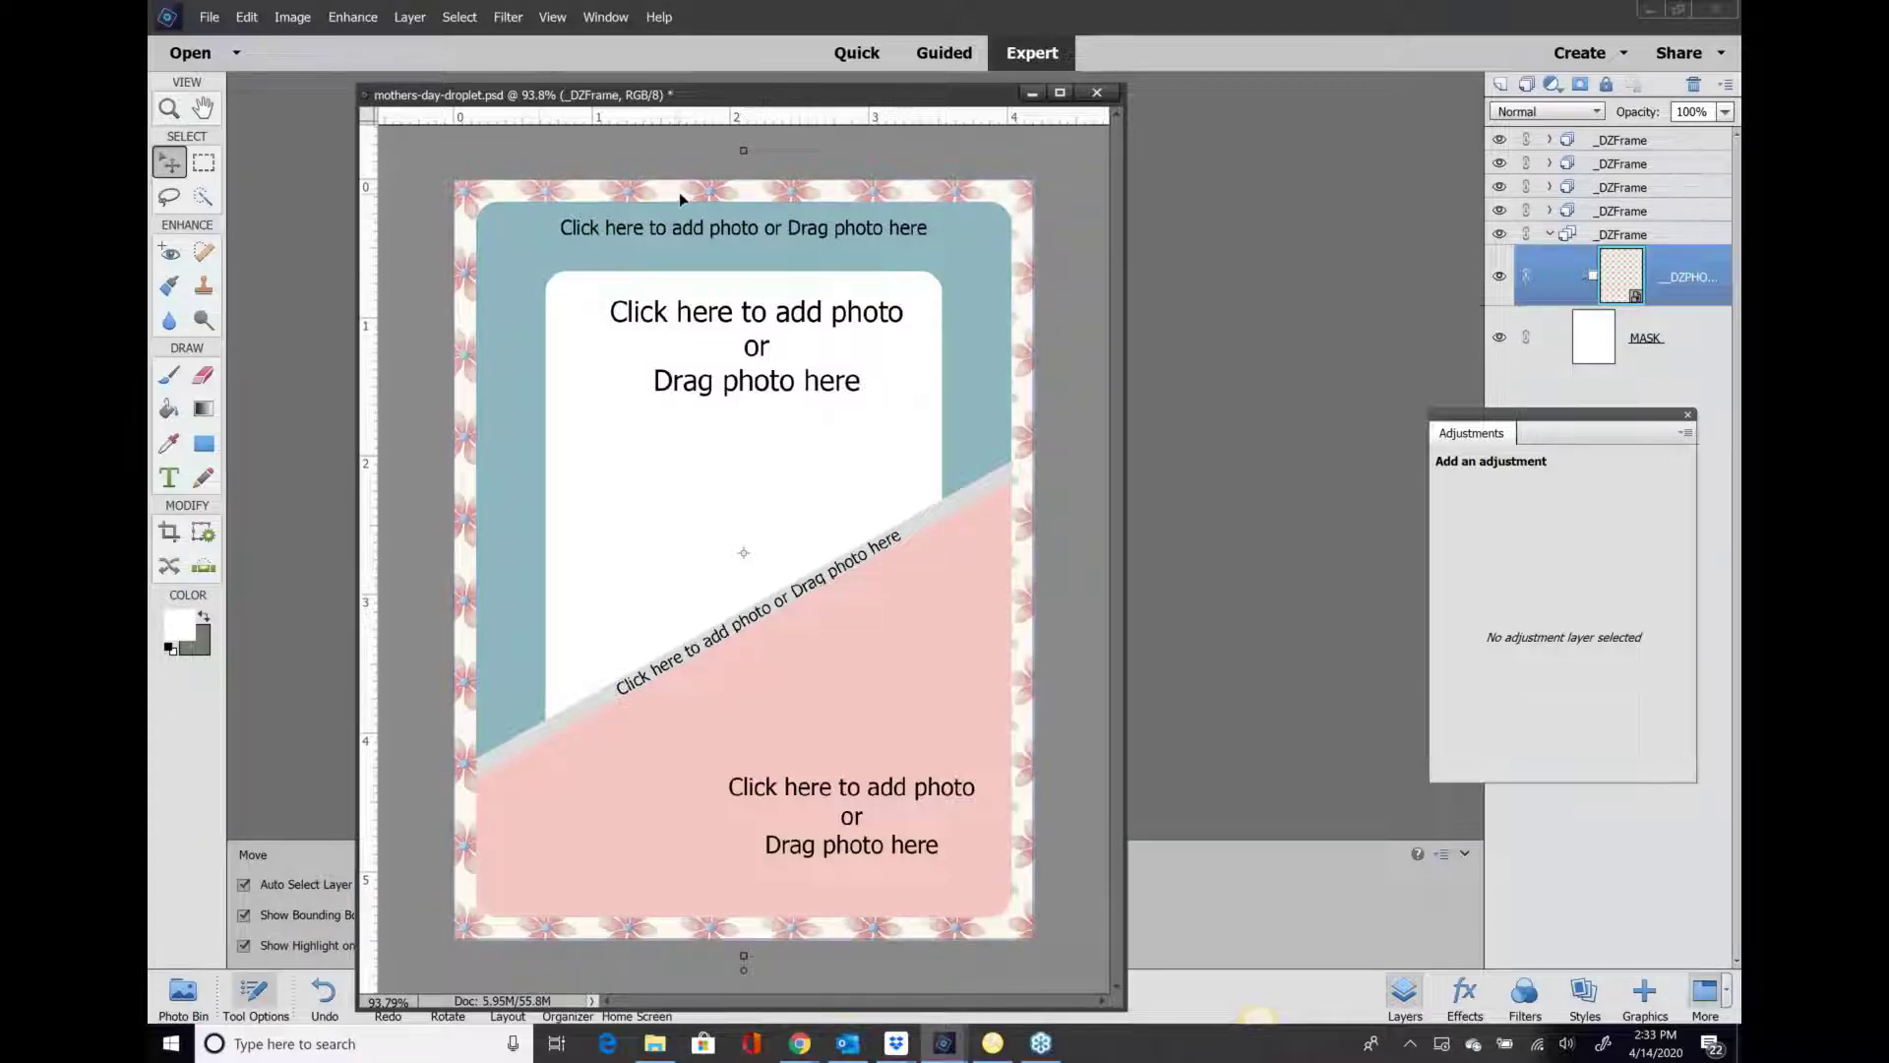
- Shift the floral background paper slightly down and nudge it left so the flowers sit evenly around the border
left_click_drag(679, 192, 680, 198)
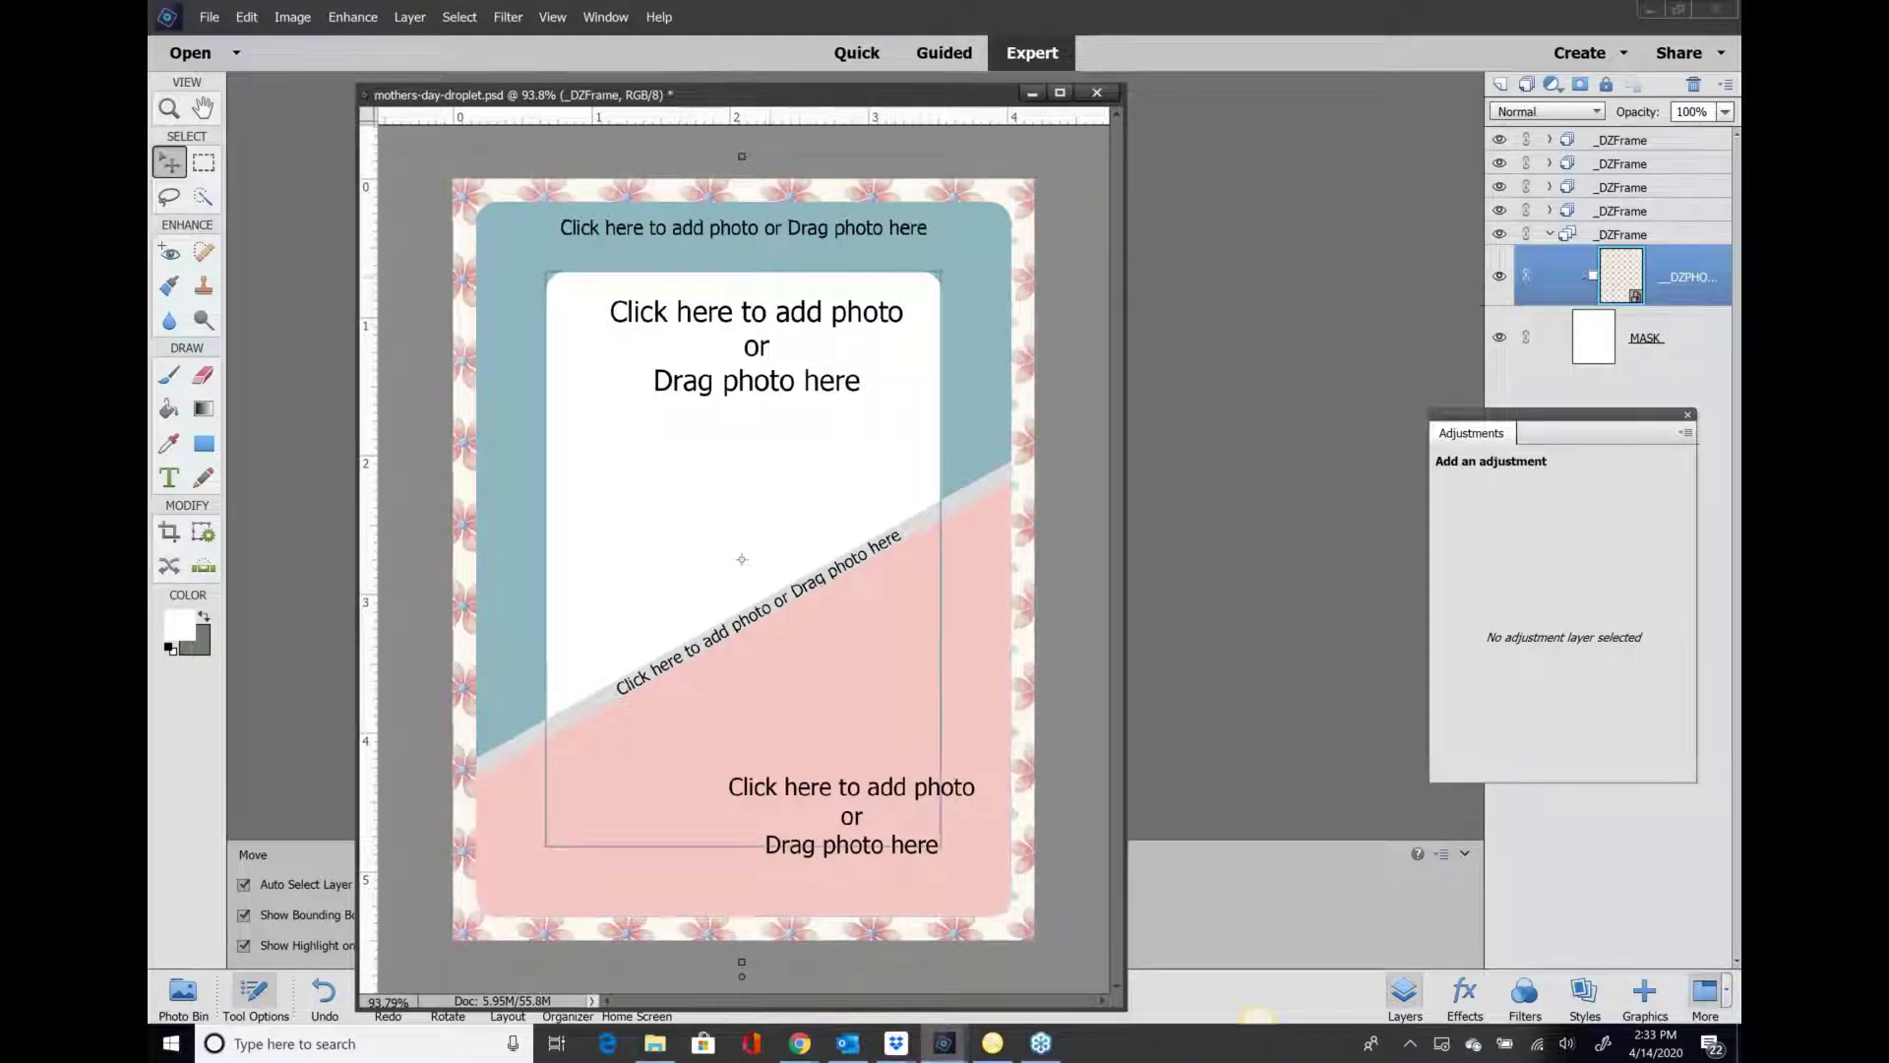
key("Left")
key("Left")
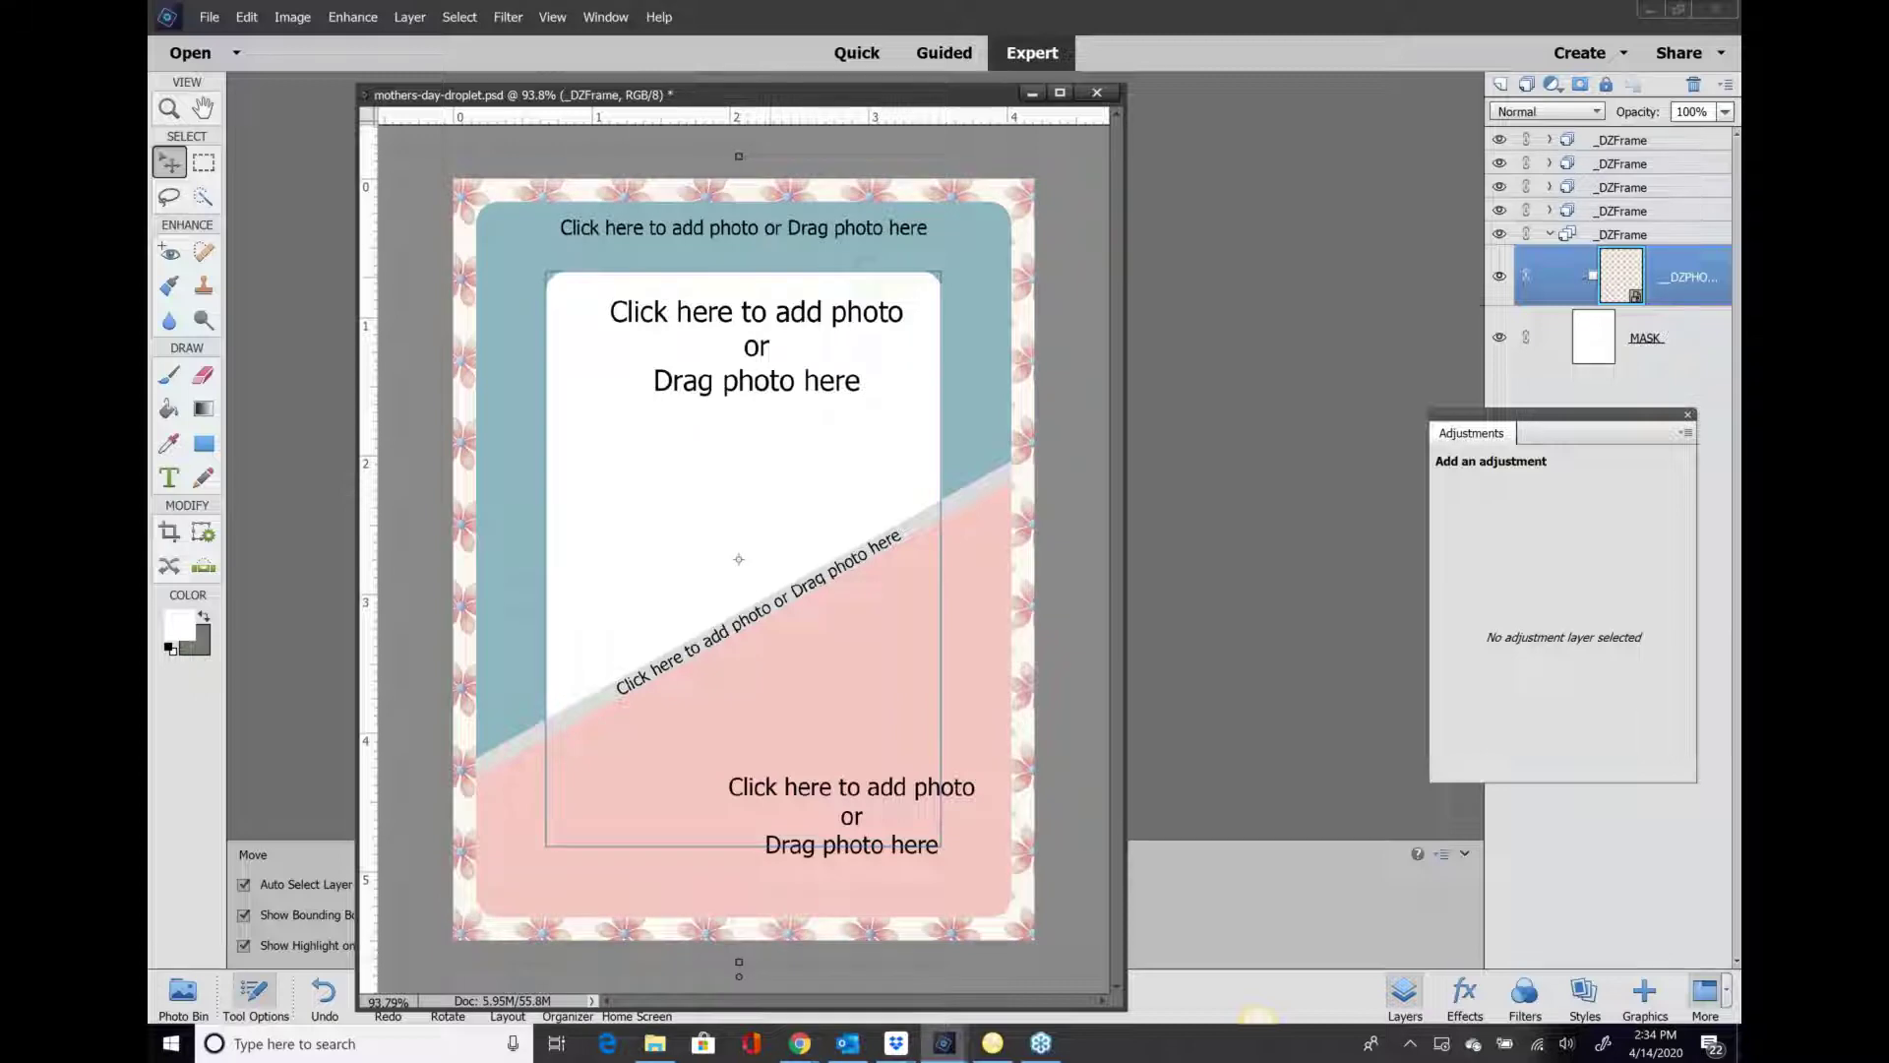
key("Left")
key("Left")
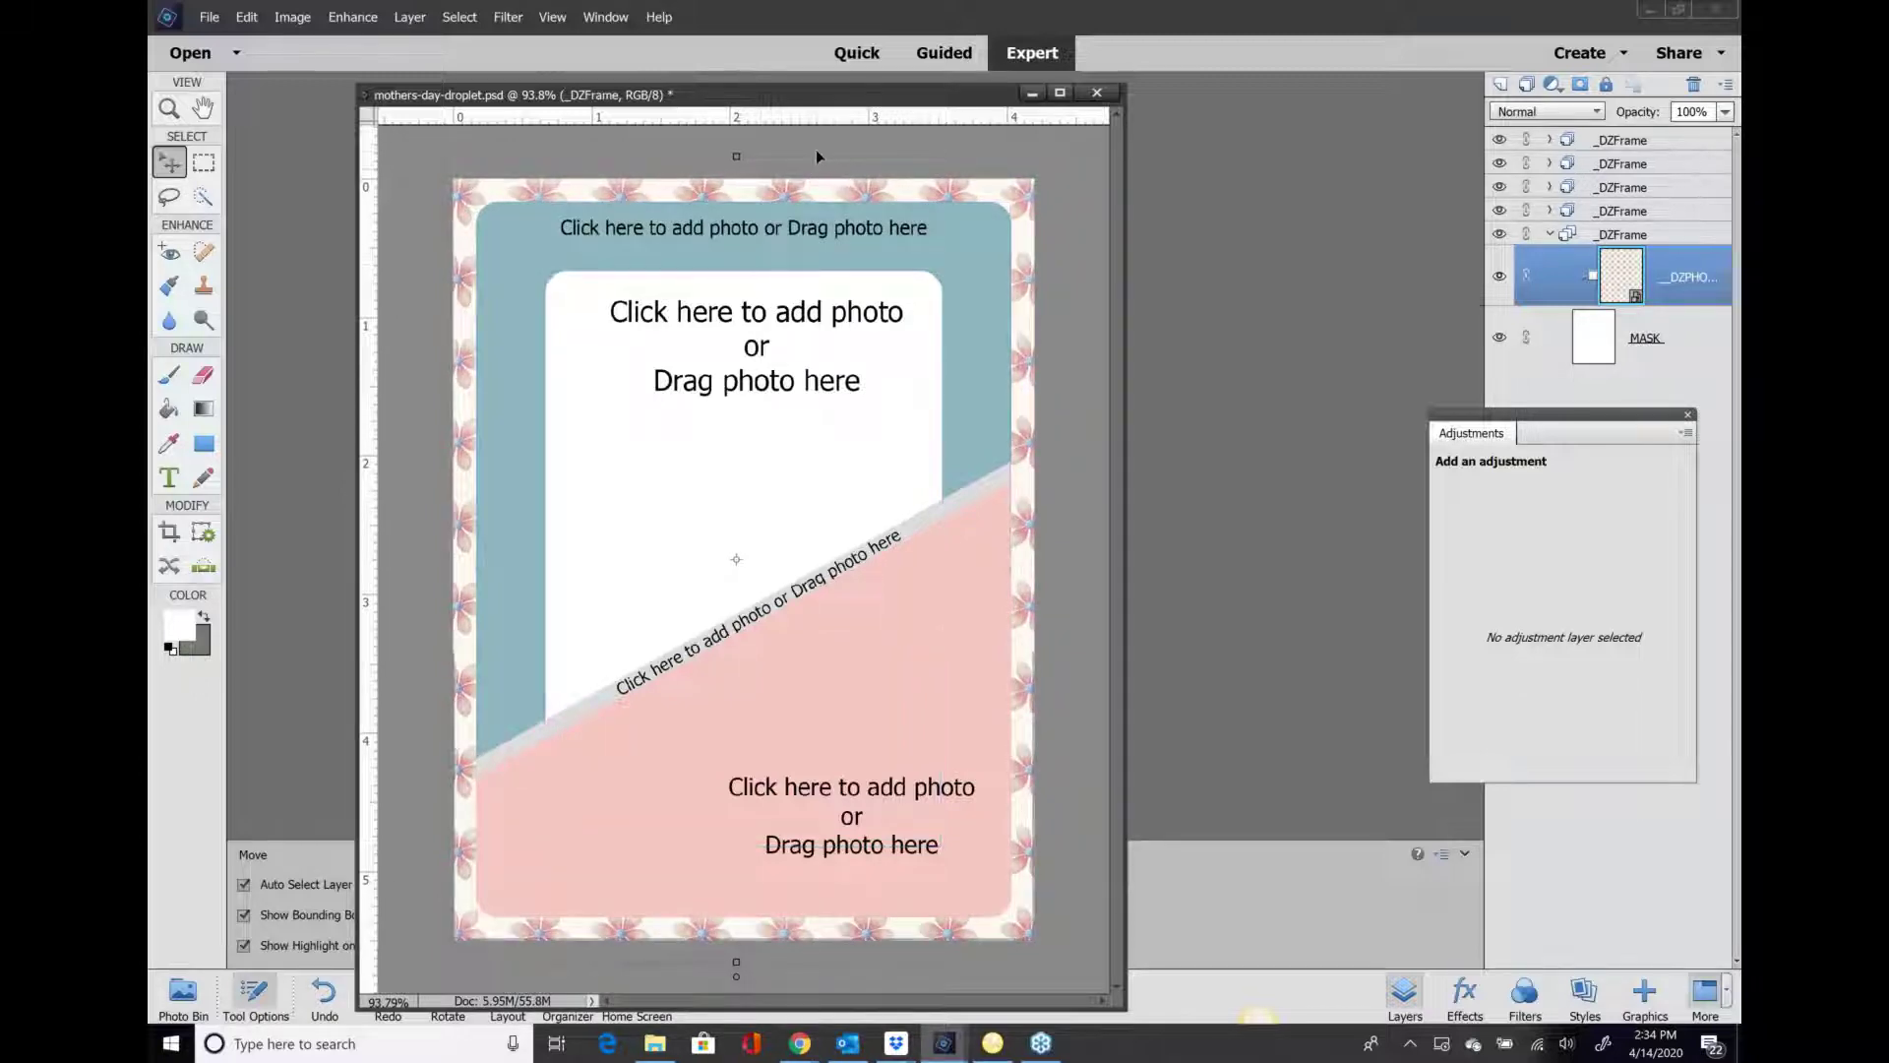
key("ctrl+t")
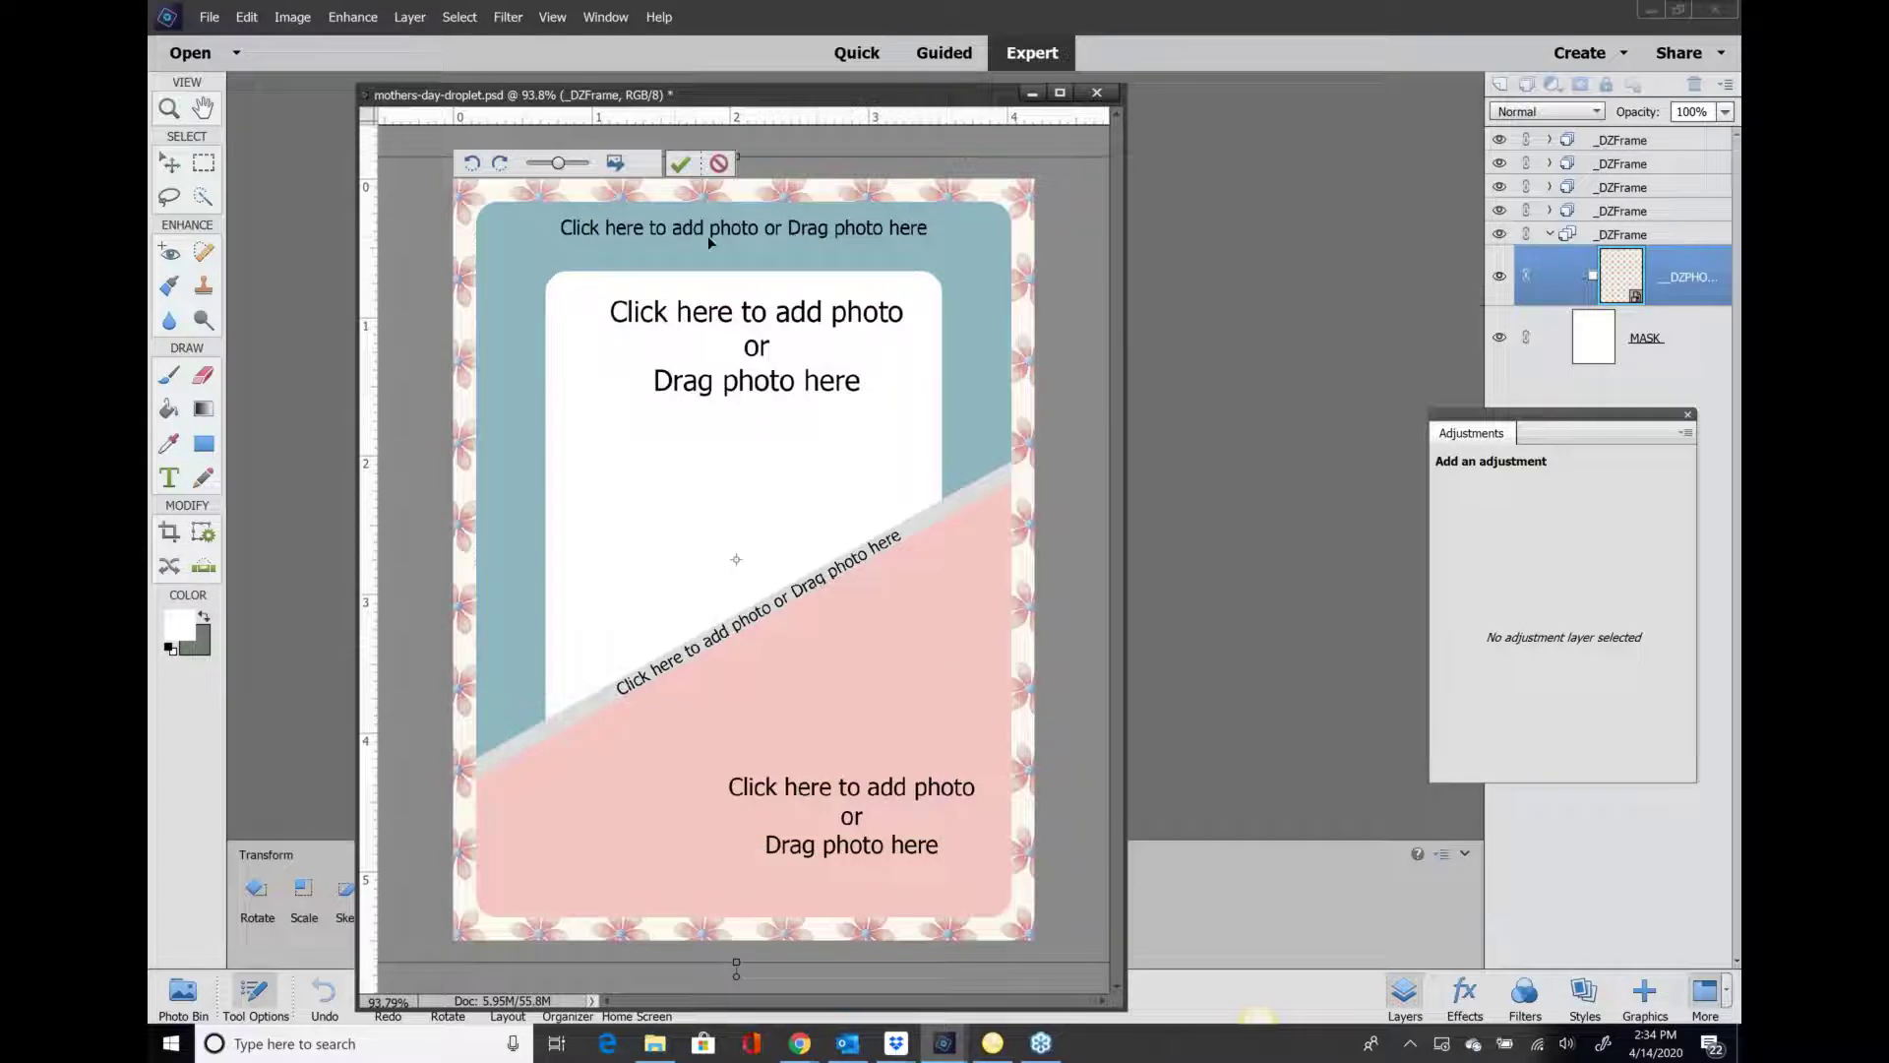
left_click(677, 165)
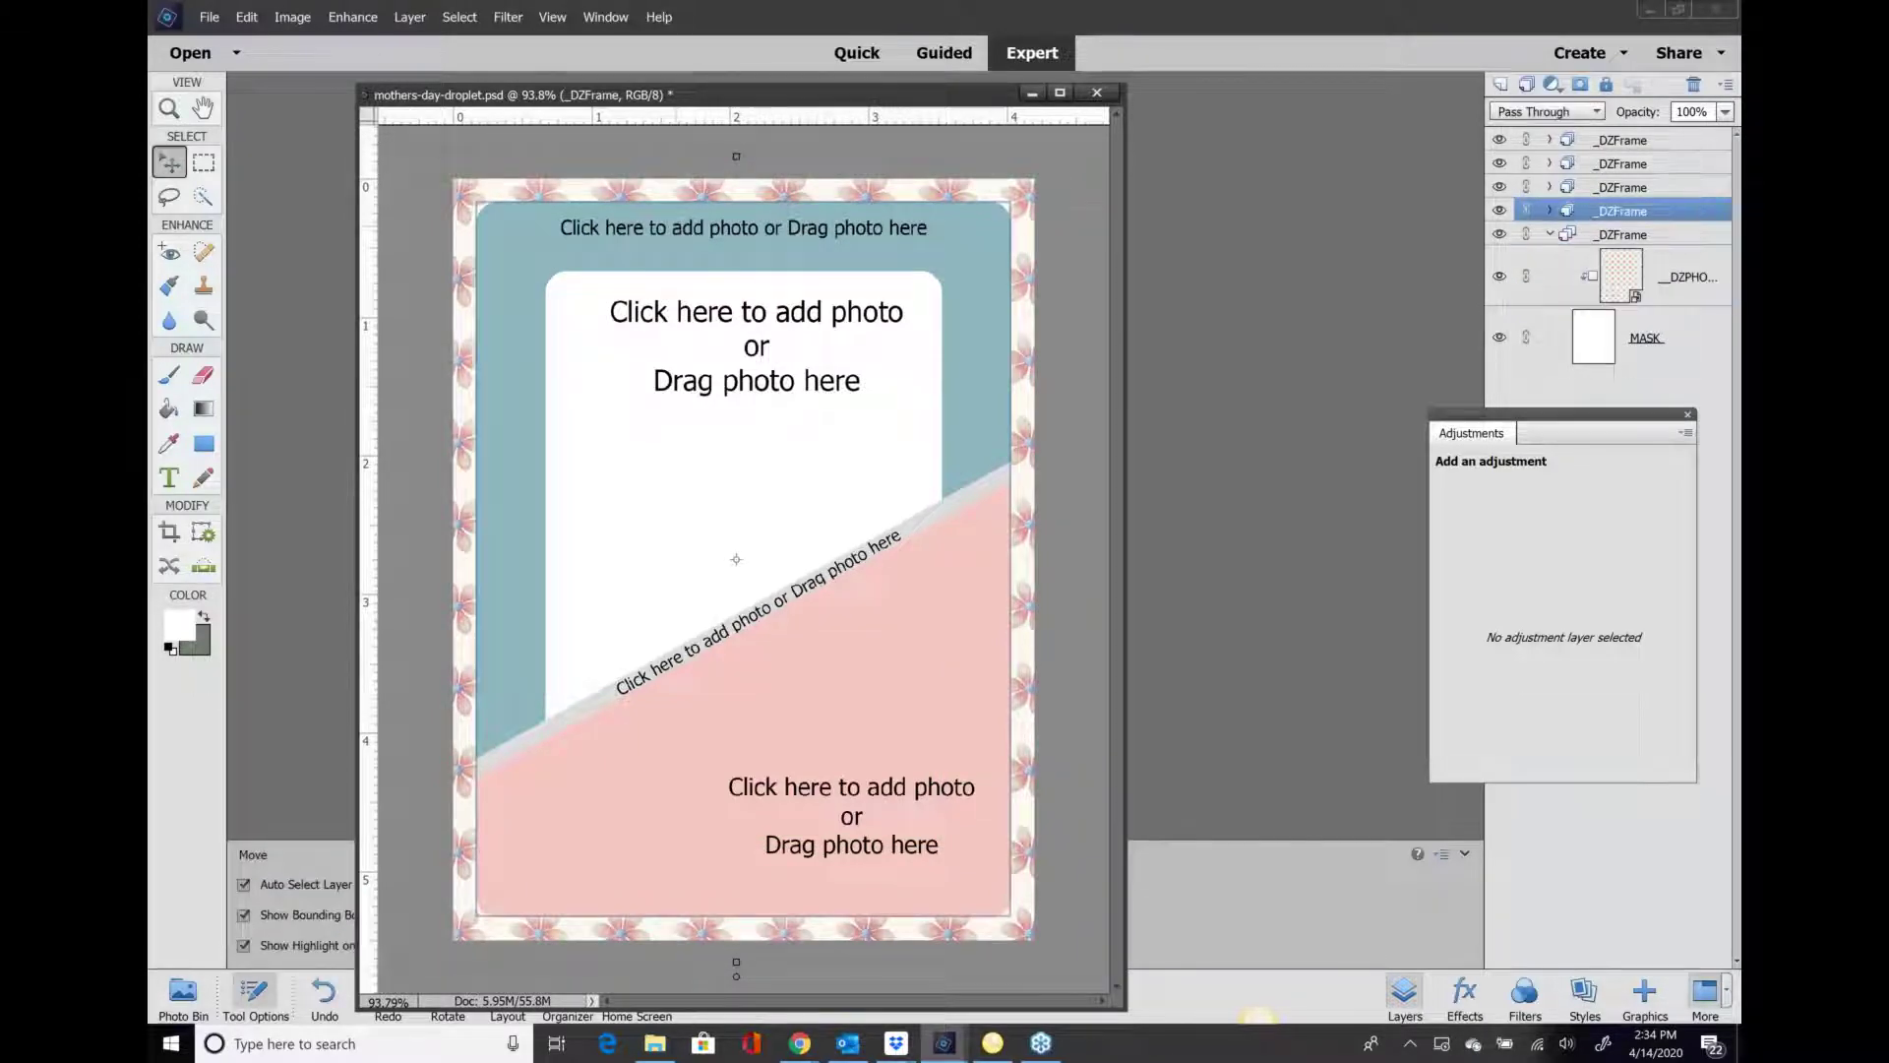
- Fill the teal frame with the striped paper sd-sal-pp2-11 and scale it up slightly
left_click(677, 227)
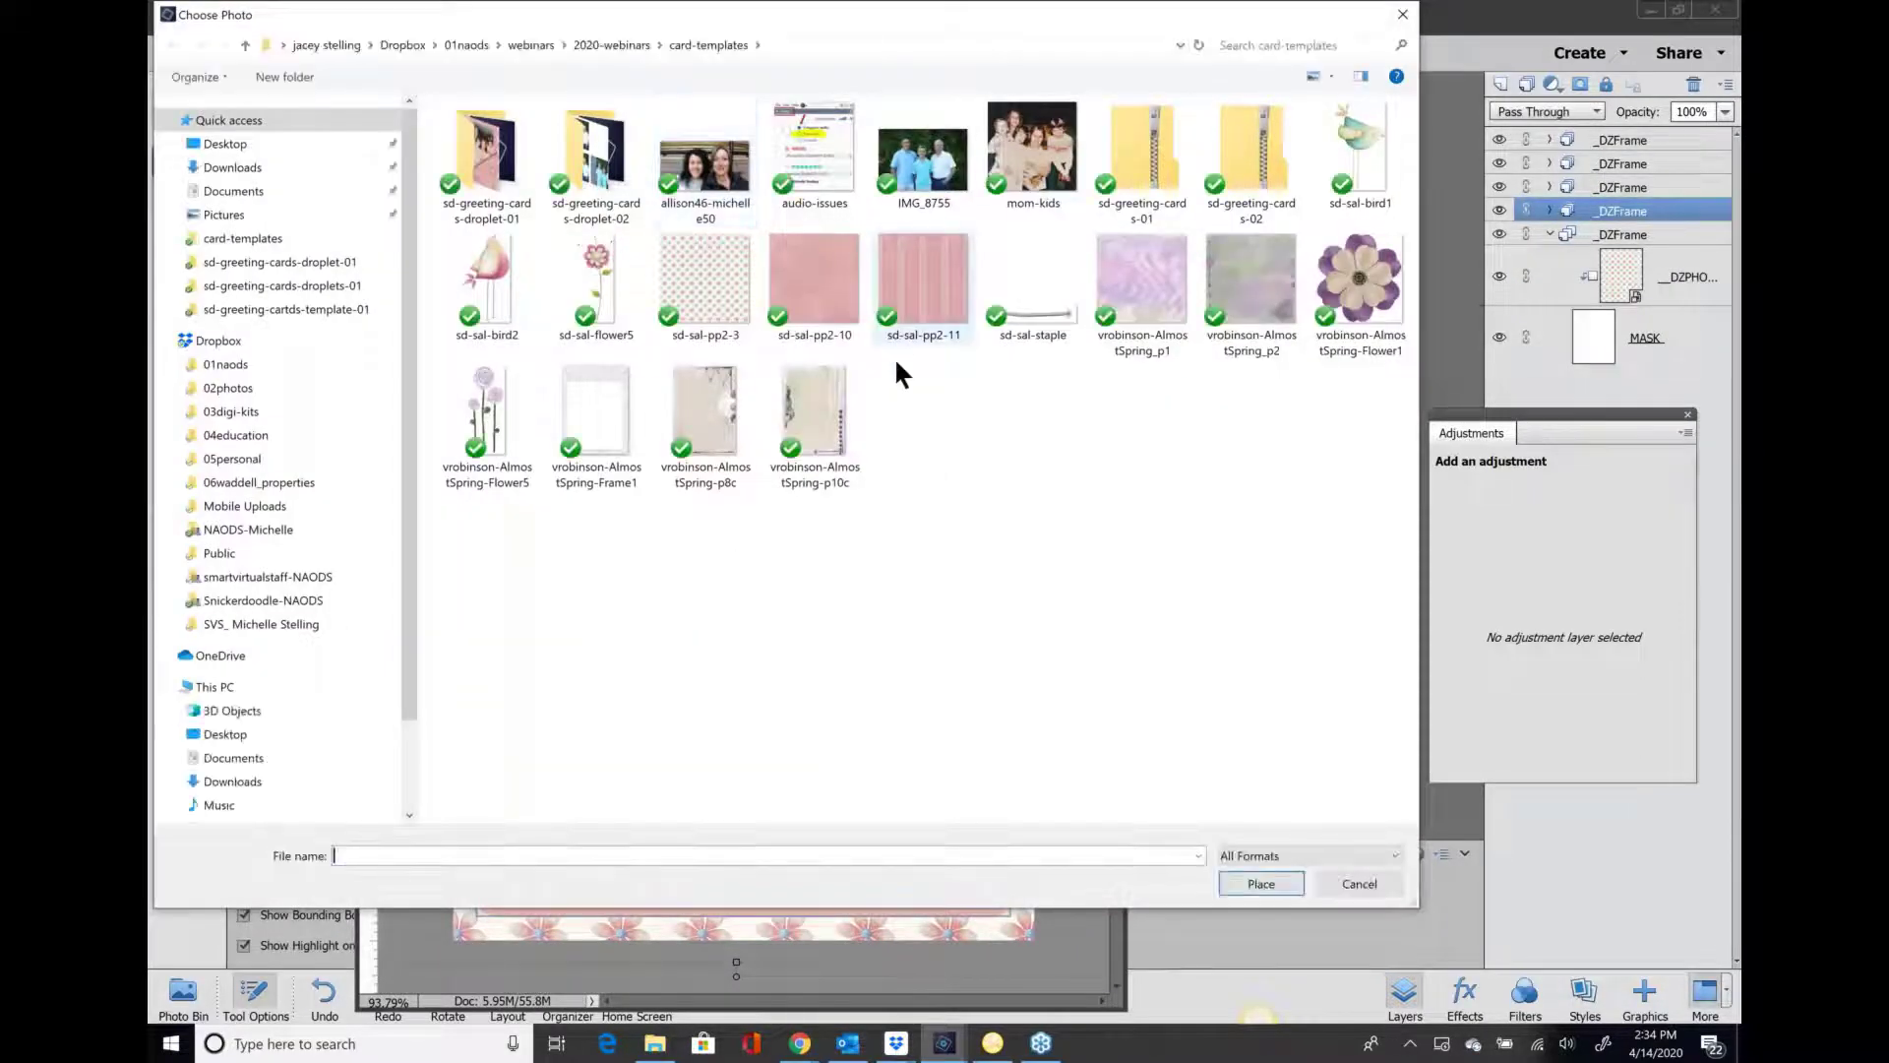
left_click(919, 280)
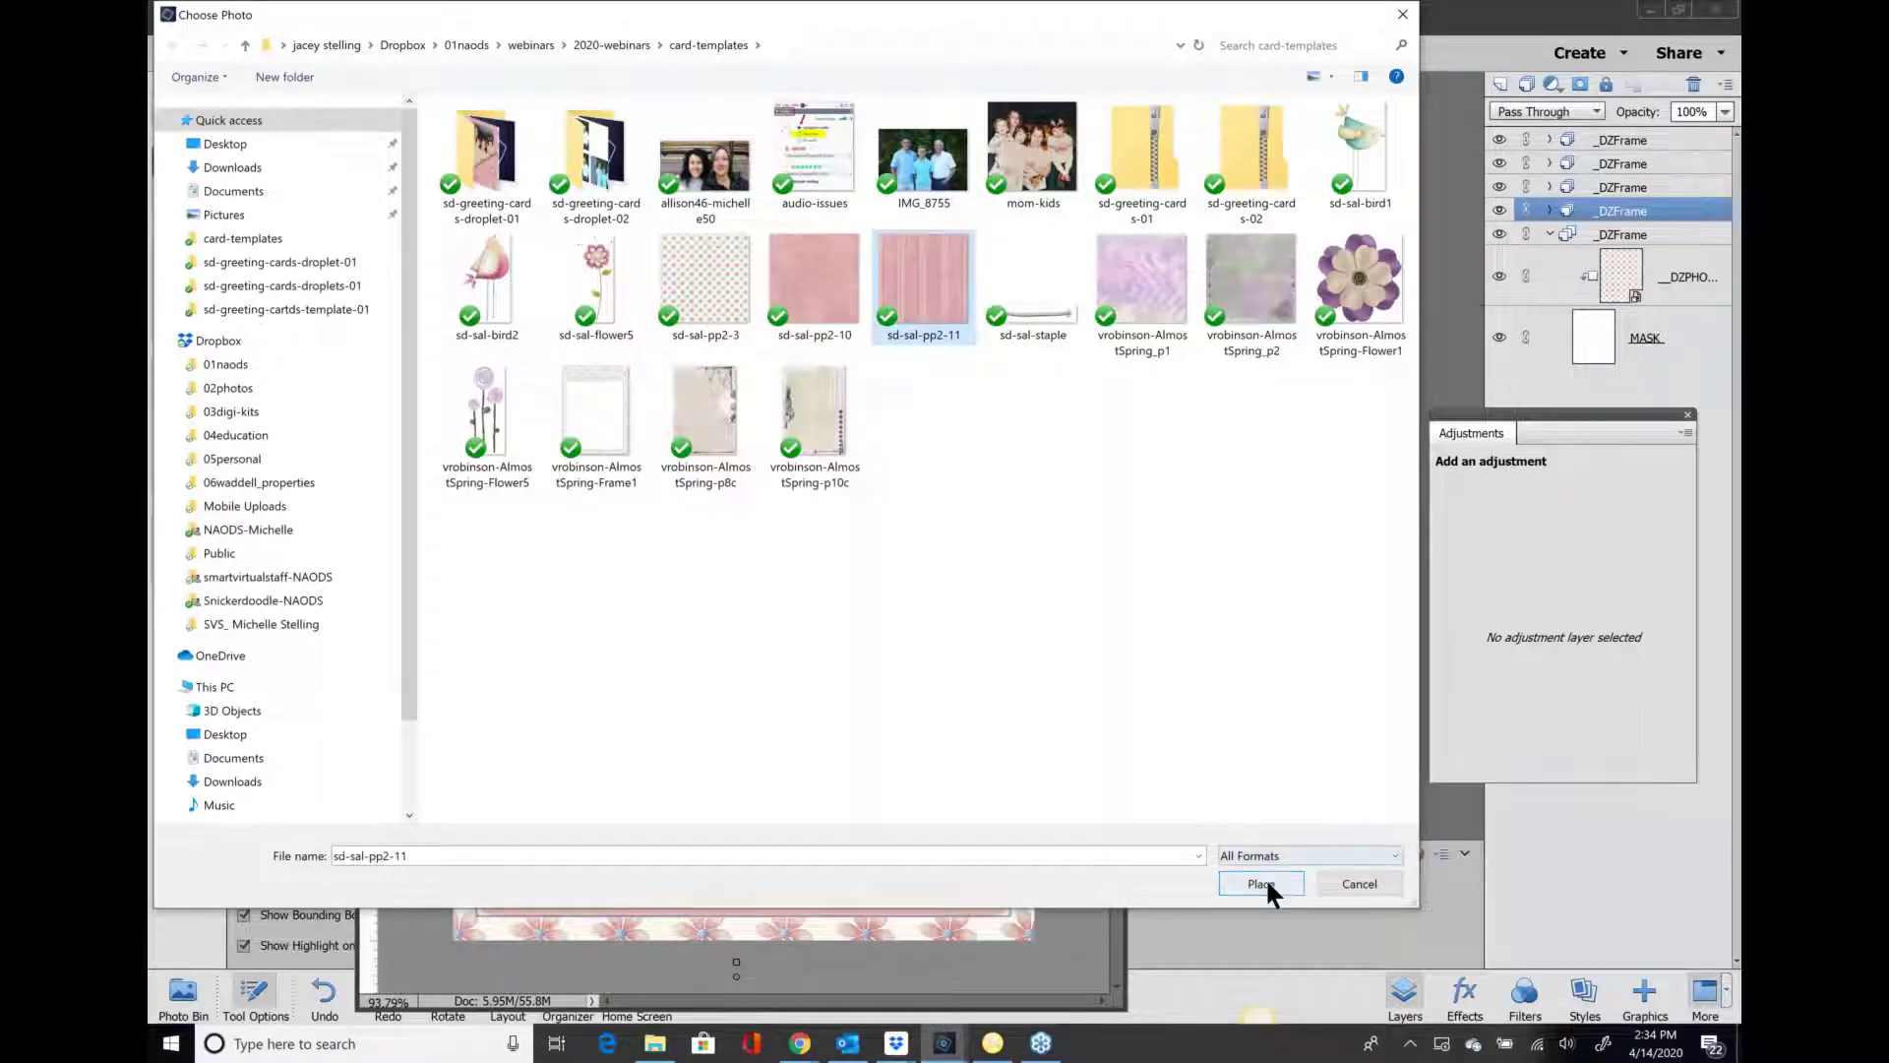
left_click(1265, 880)
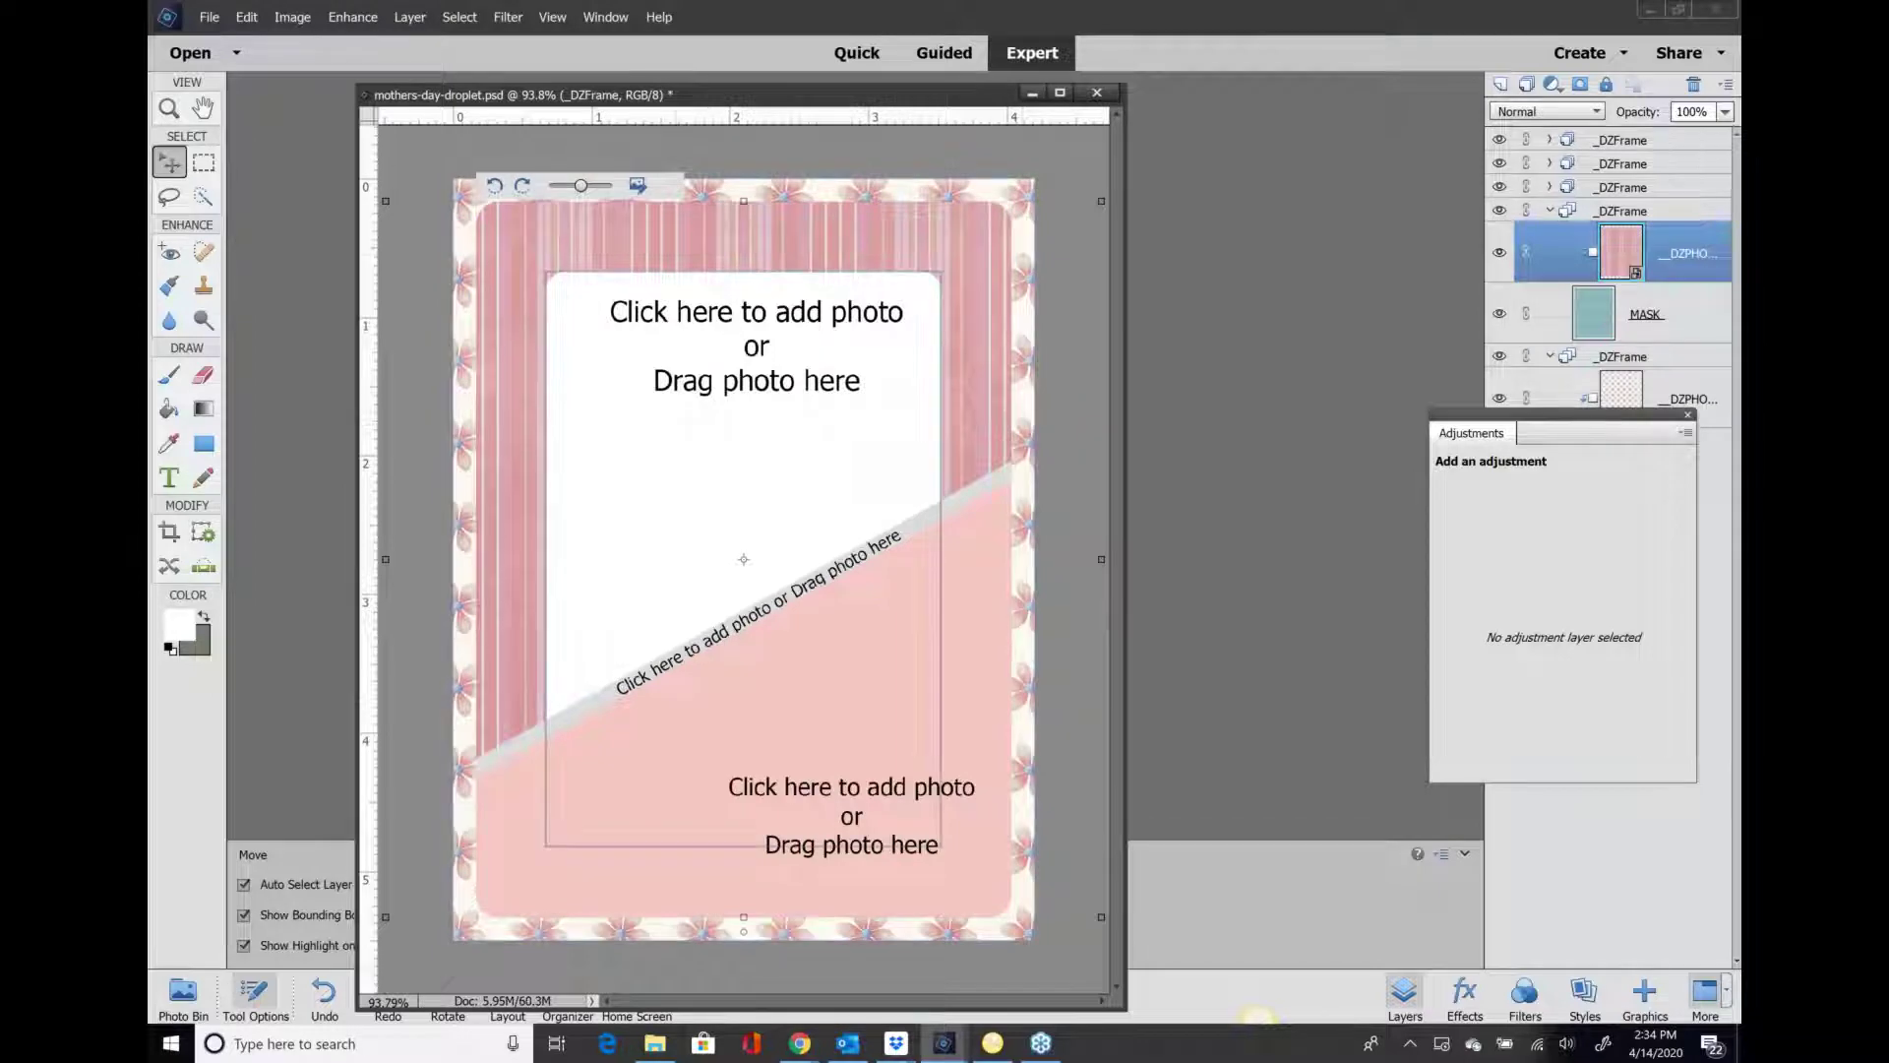
left_click(580, 185)
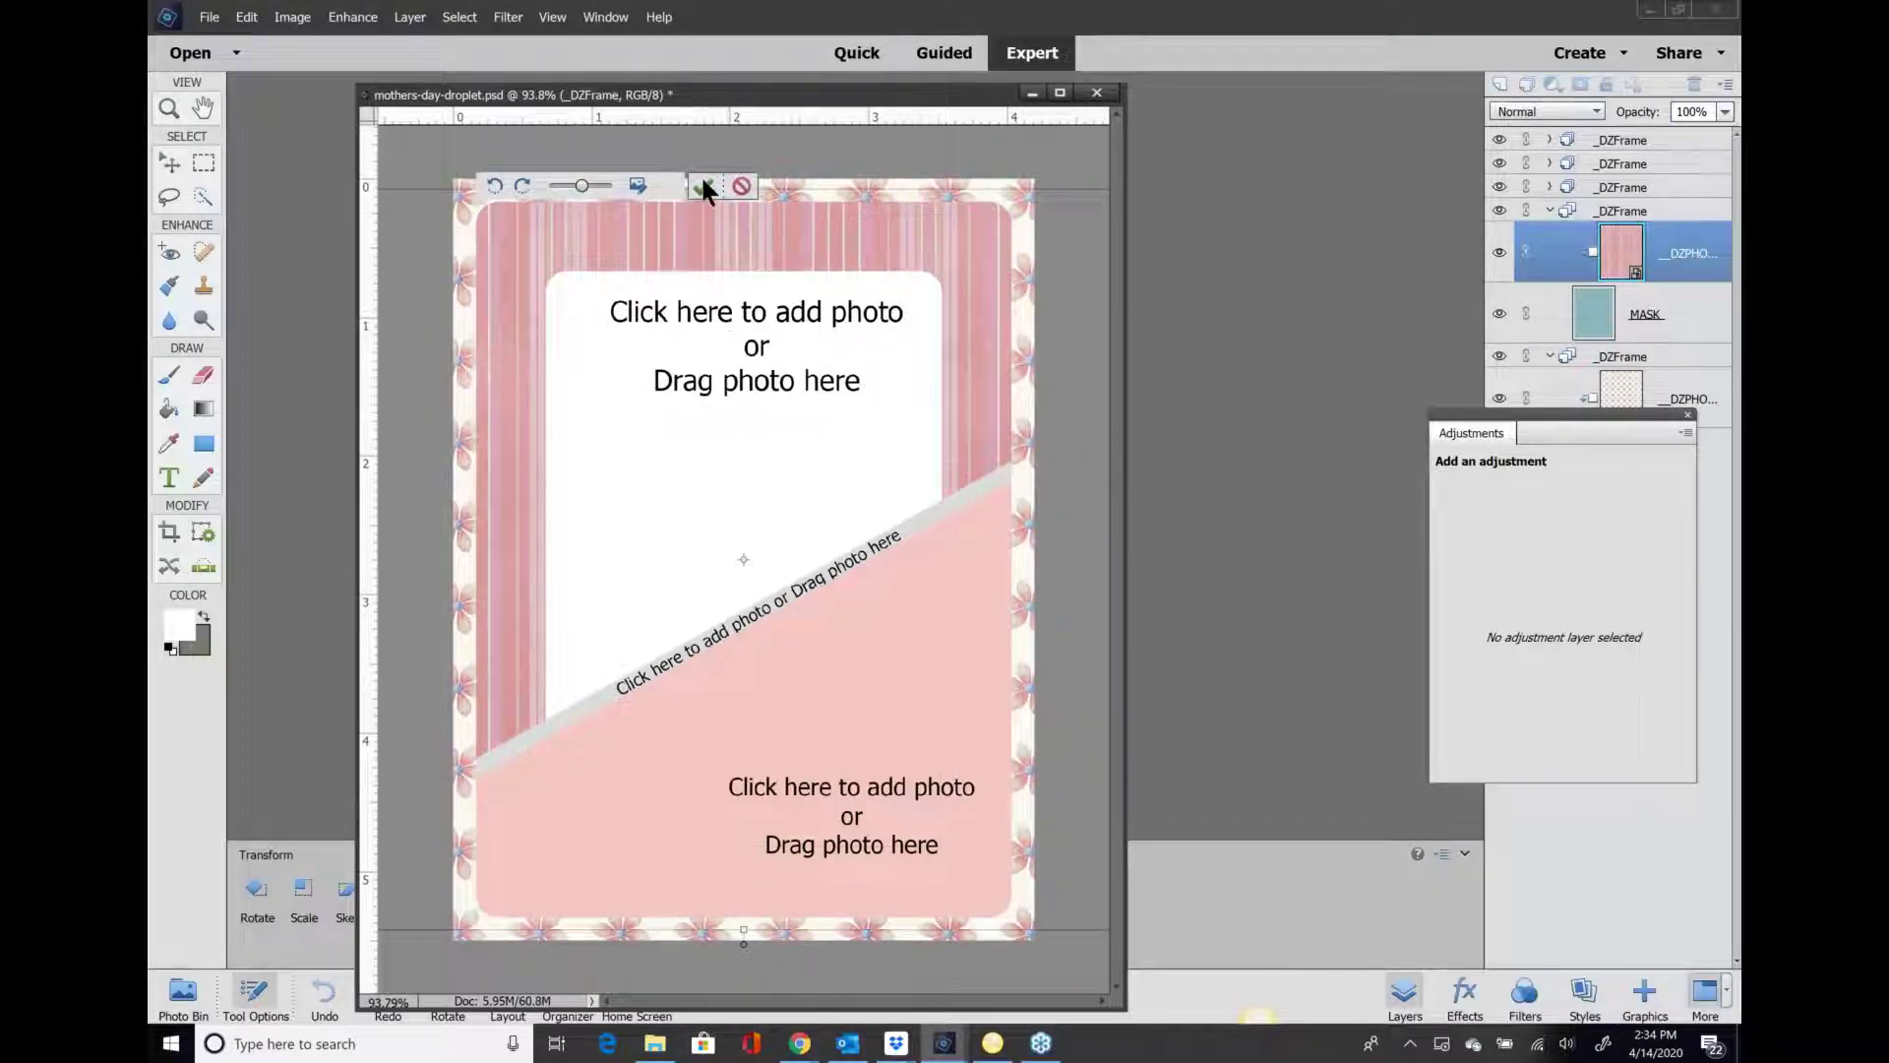
left_click(703, 185)
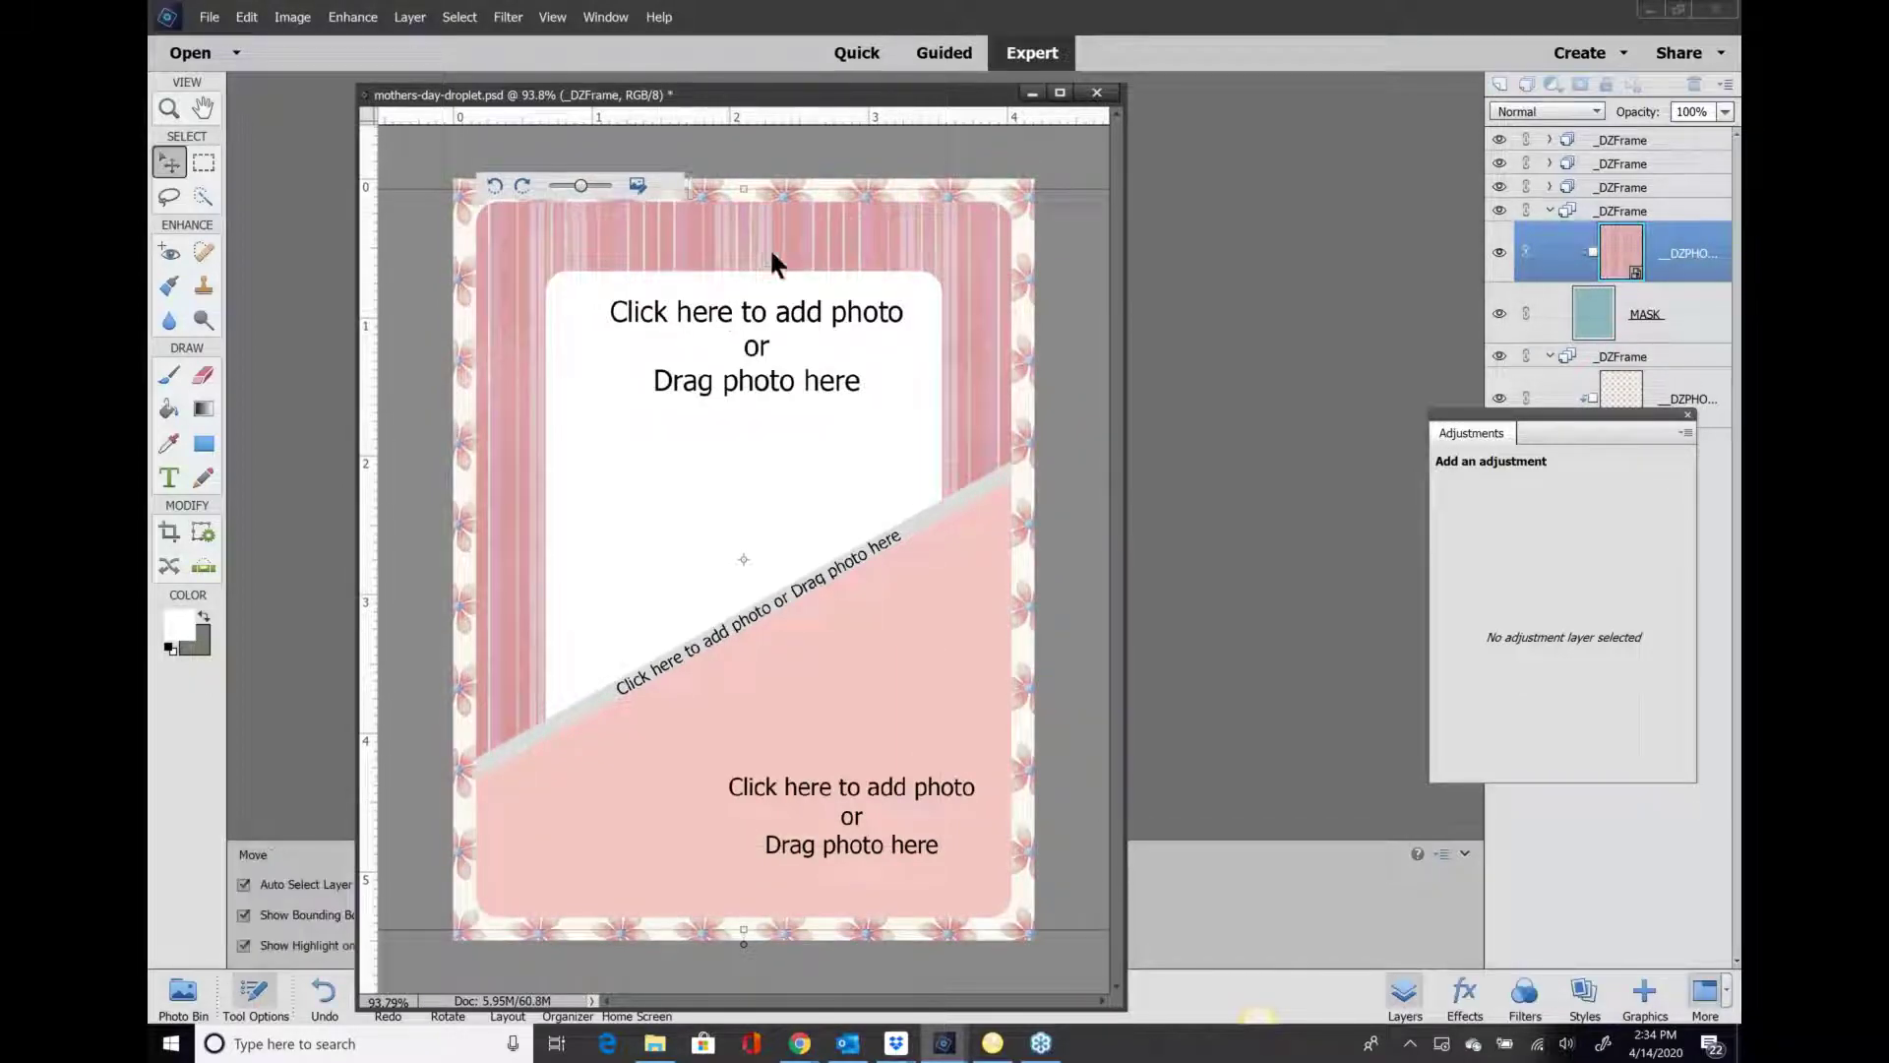
- Place the mom-kids photo into the white frame at the centre of the card
left_click(724, 321)
left_click(718, 325)
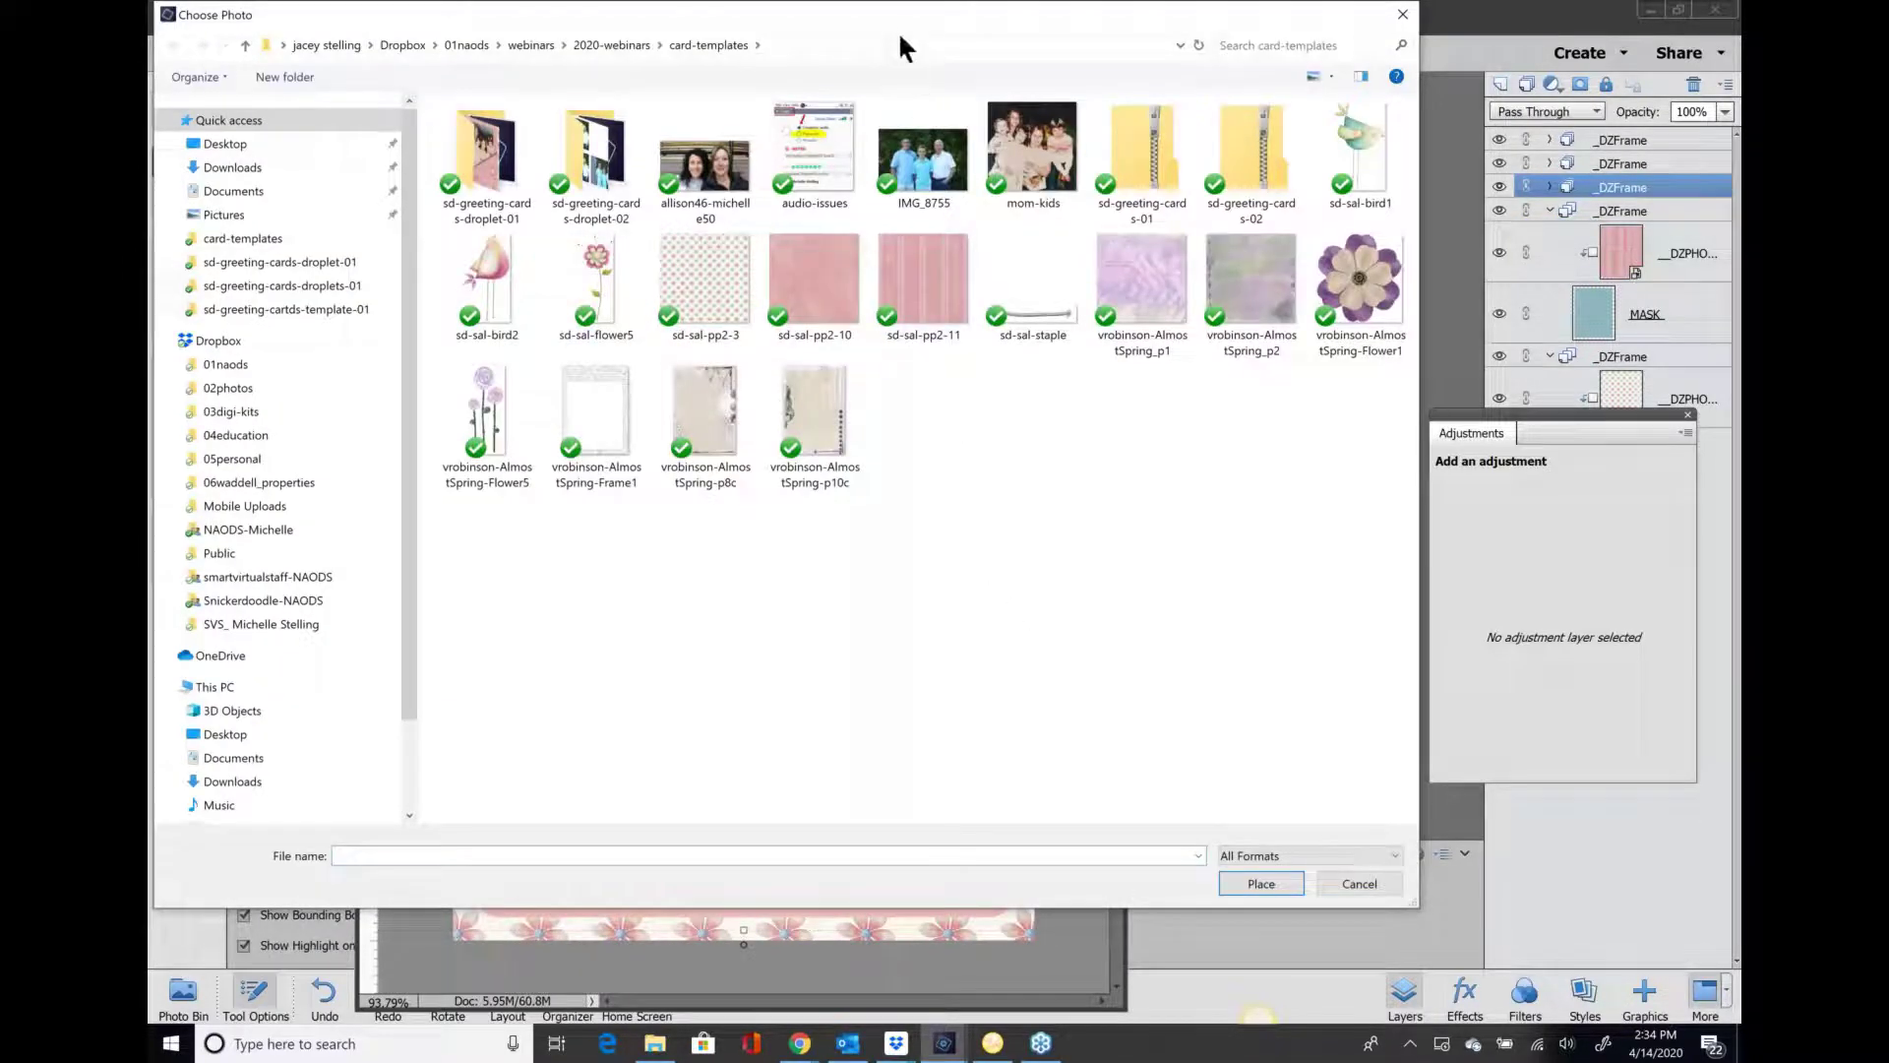
left_click_drag(889, 14, 932, 89)
left_click(1071, 230)
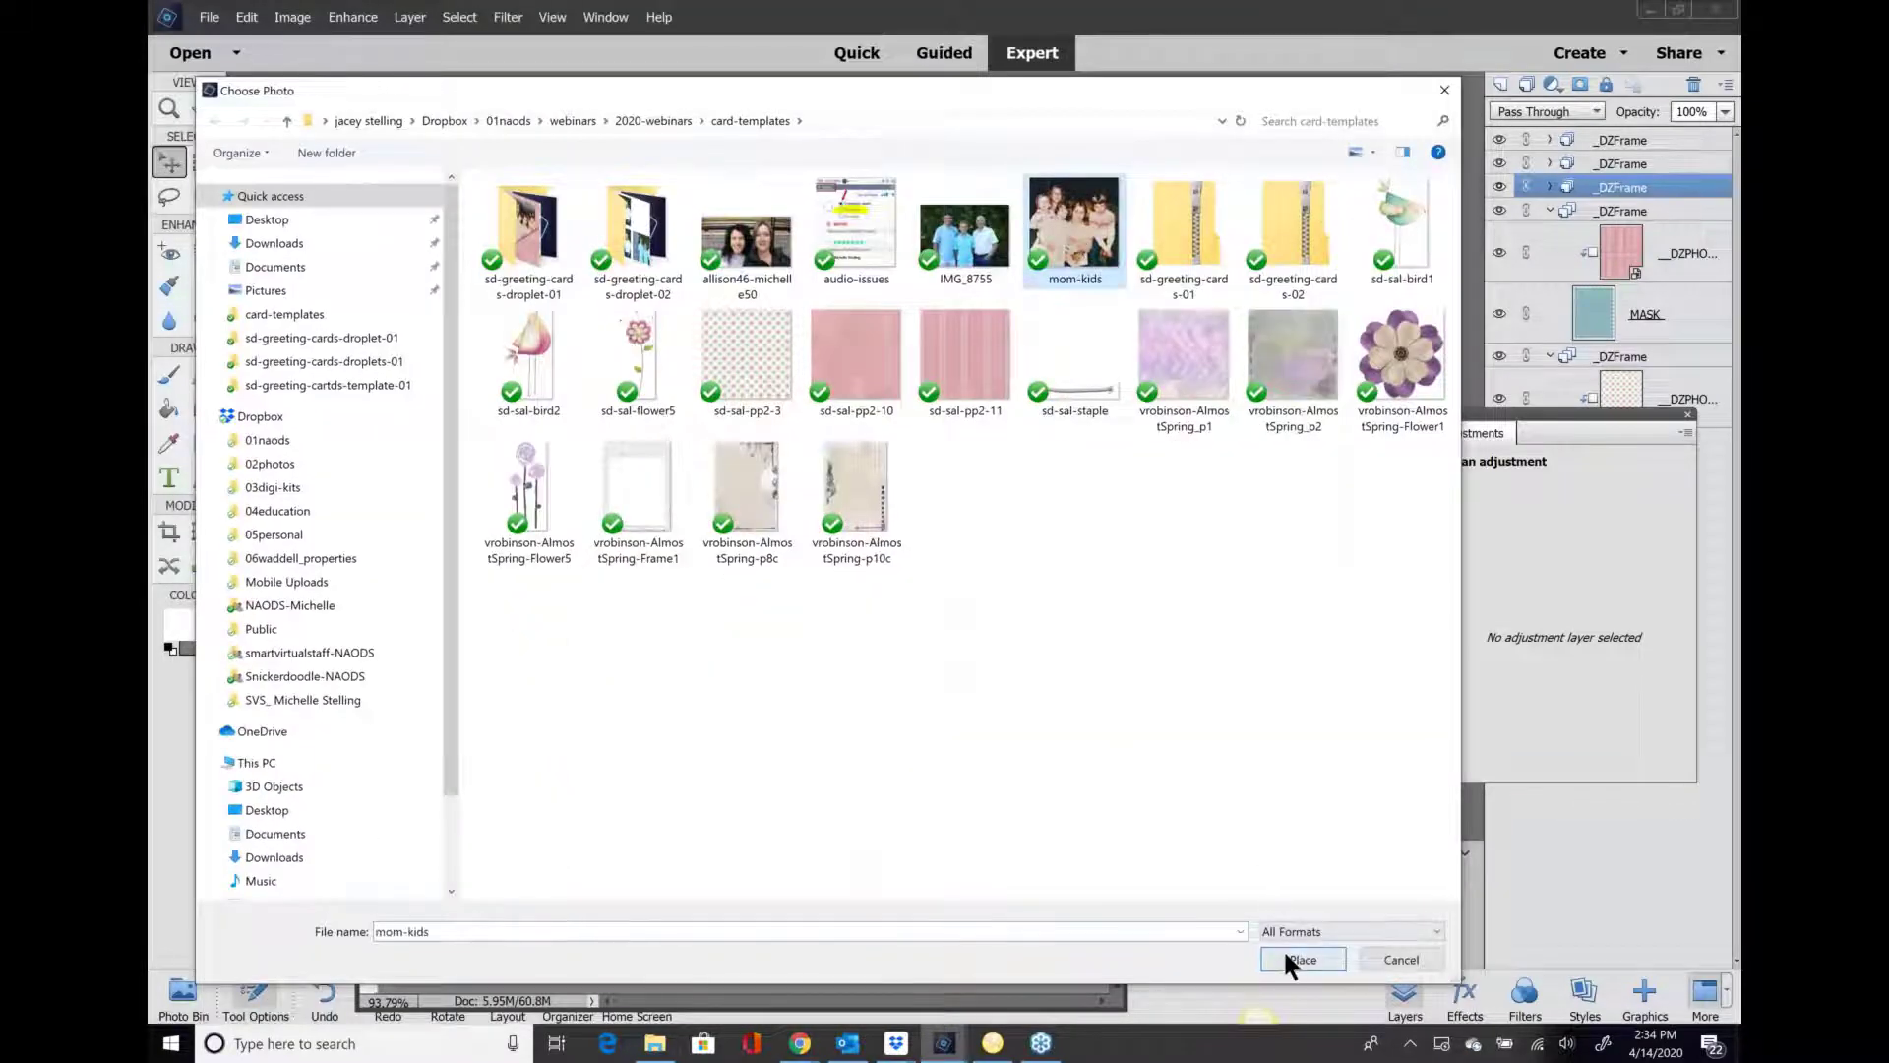
left_click(1285, 956)
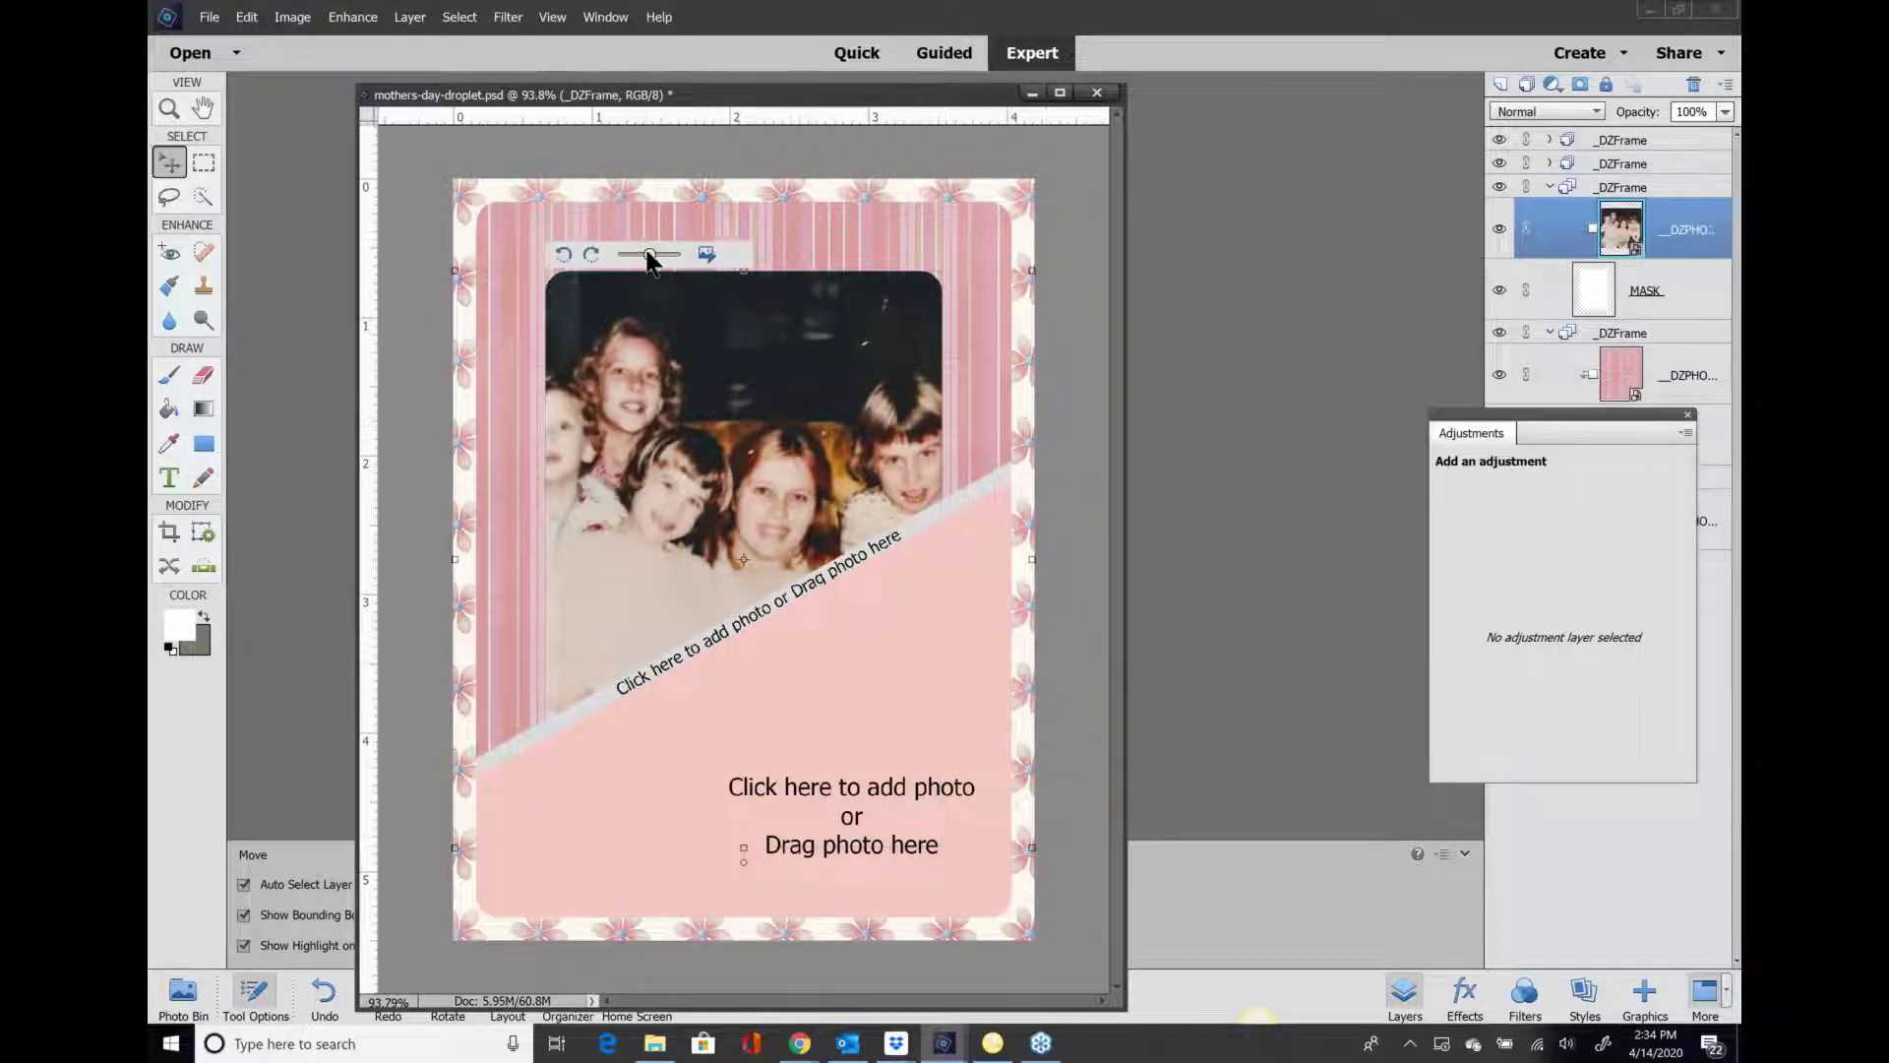
- Shrink the mom-kids photo and move it up so all the faces fit inside the frame
left_click_drag(648, 262, 640, 262)
left_click_drag(740, 402, 749, 347)
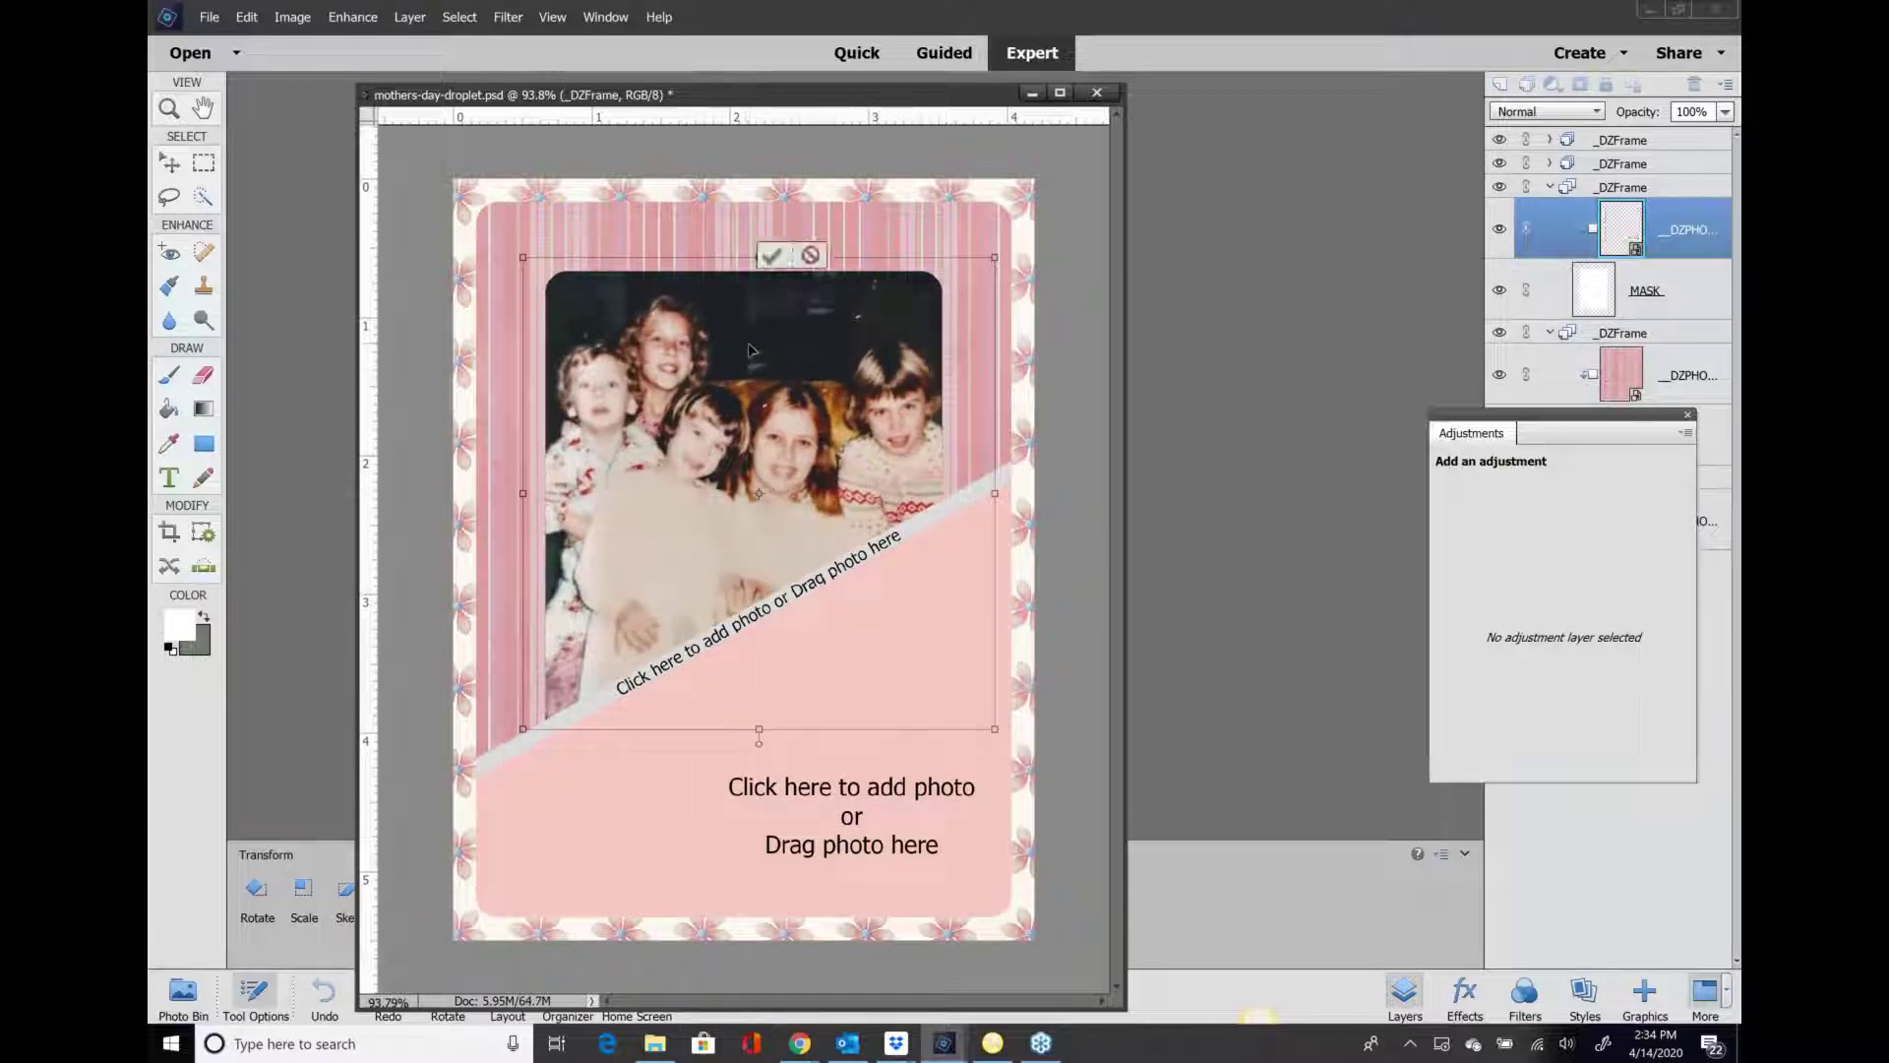
left_click(770, 257)
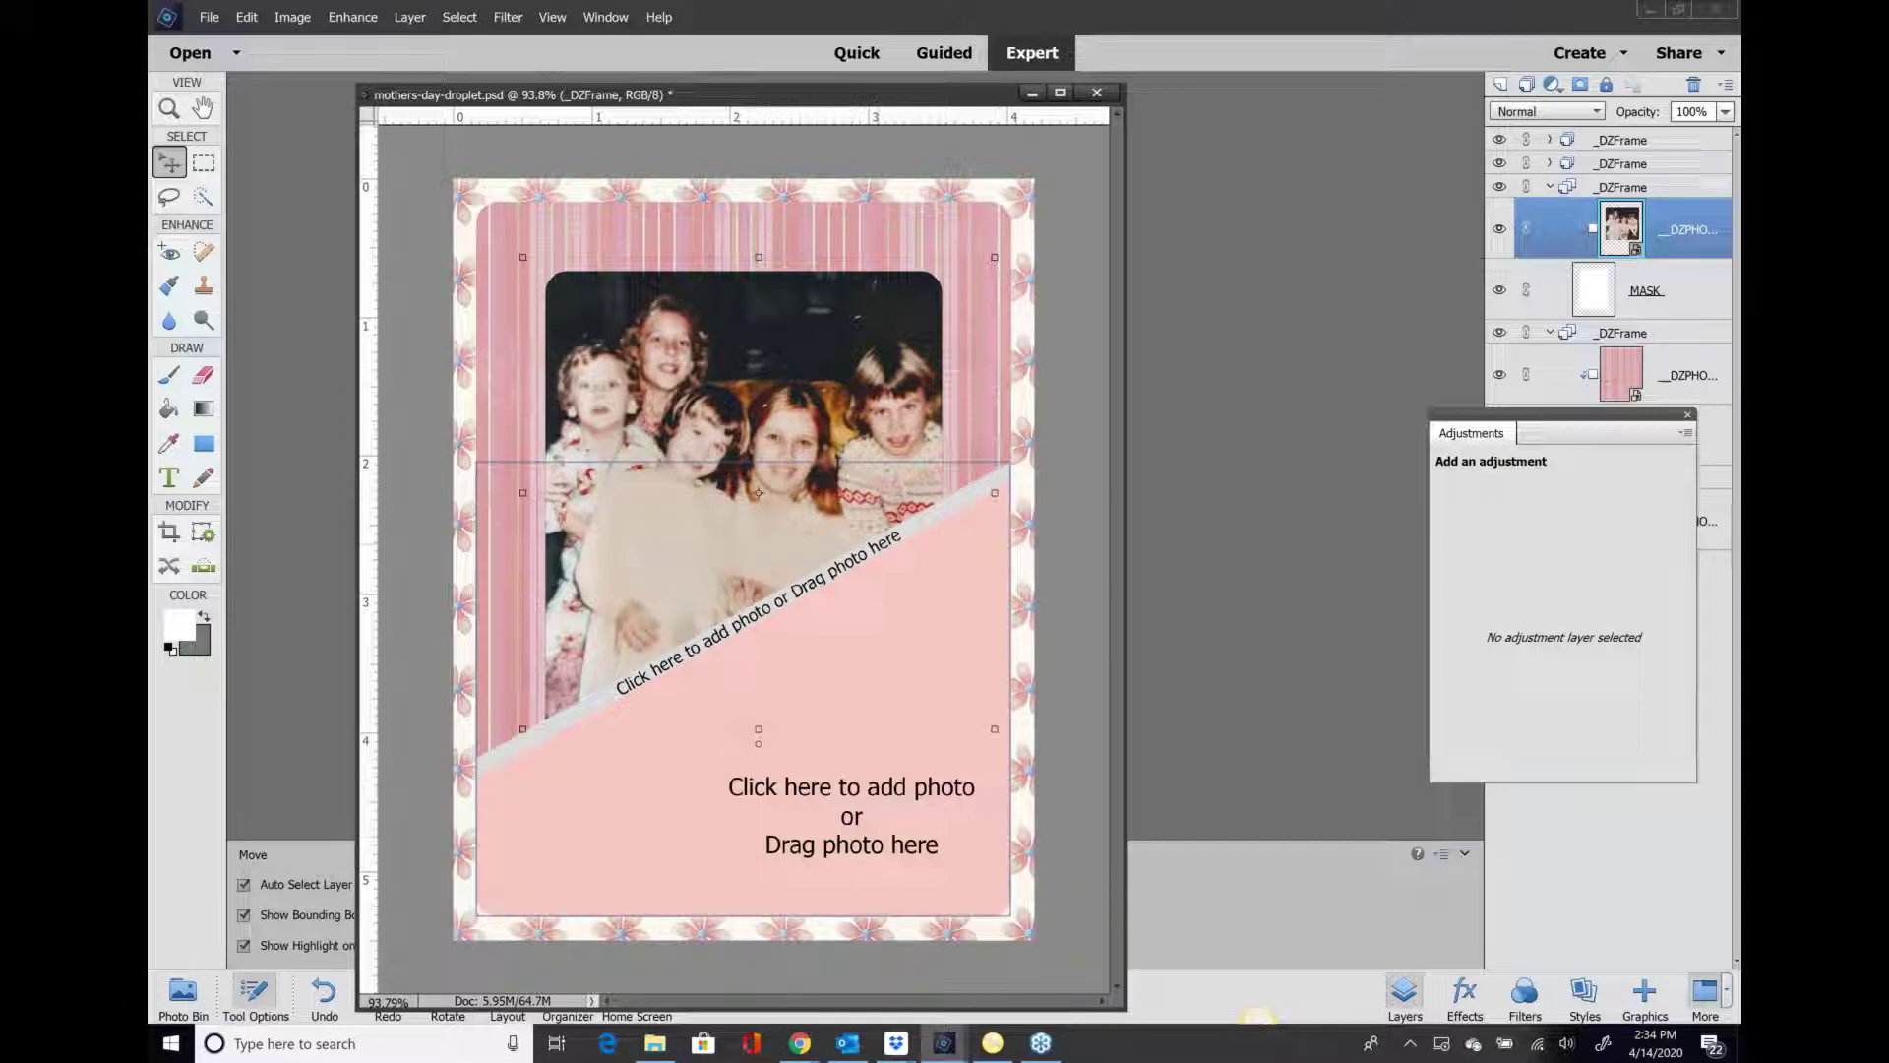
- Fill the diagonal pink frame with the dotted paper sd-sal-pp2-10 and enlarge it slightly
left_click(812, 793)
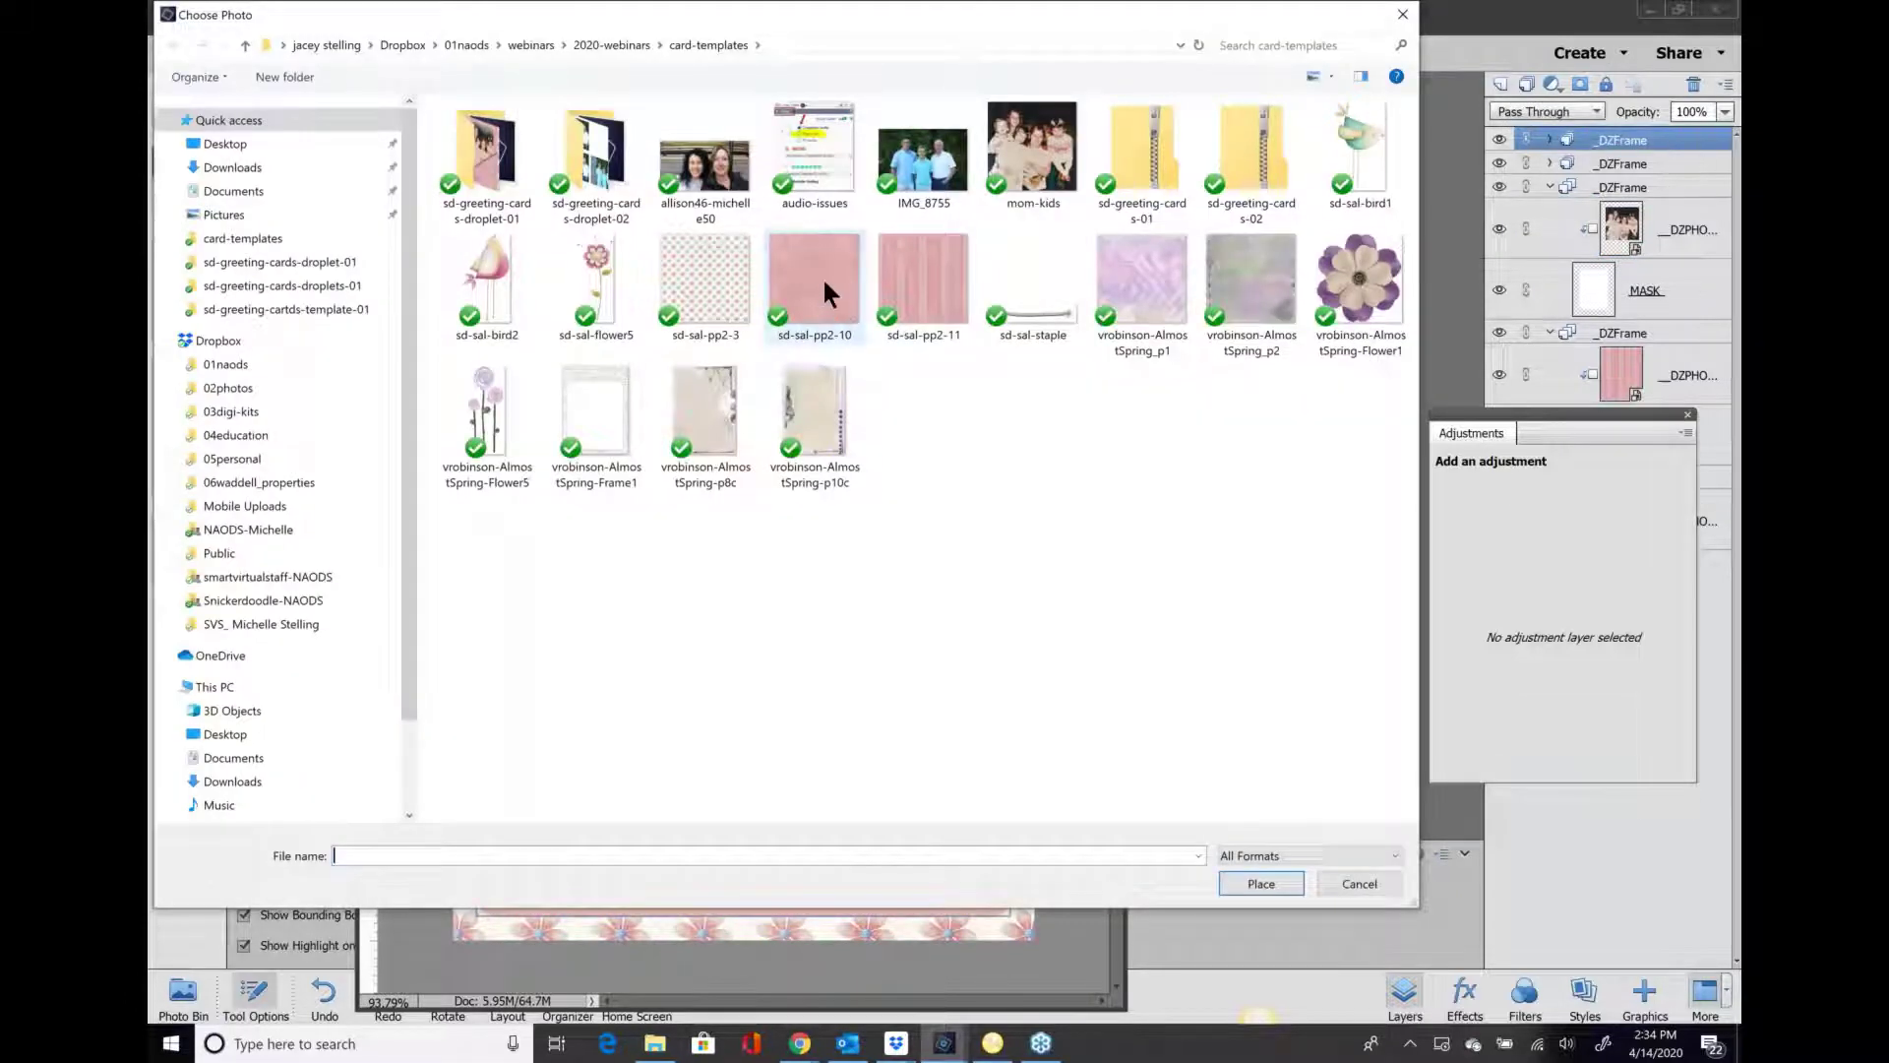
left_click(824, 280)
left_click(1238, 878)
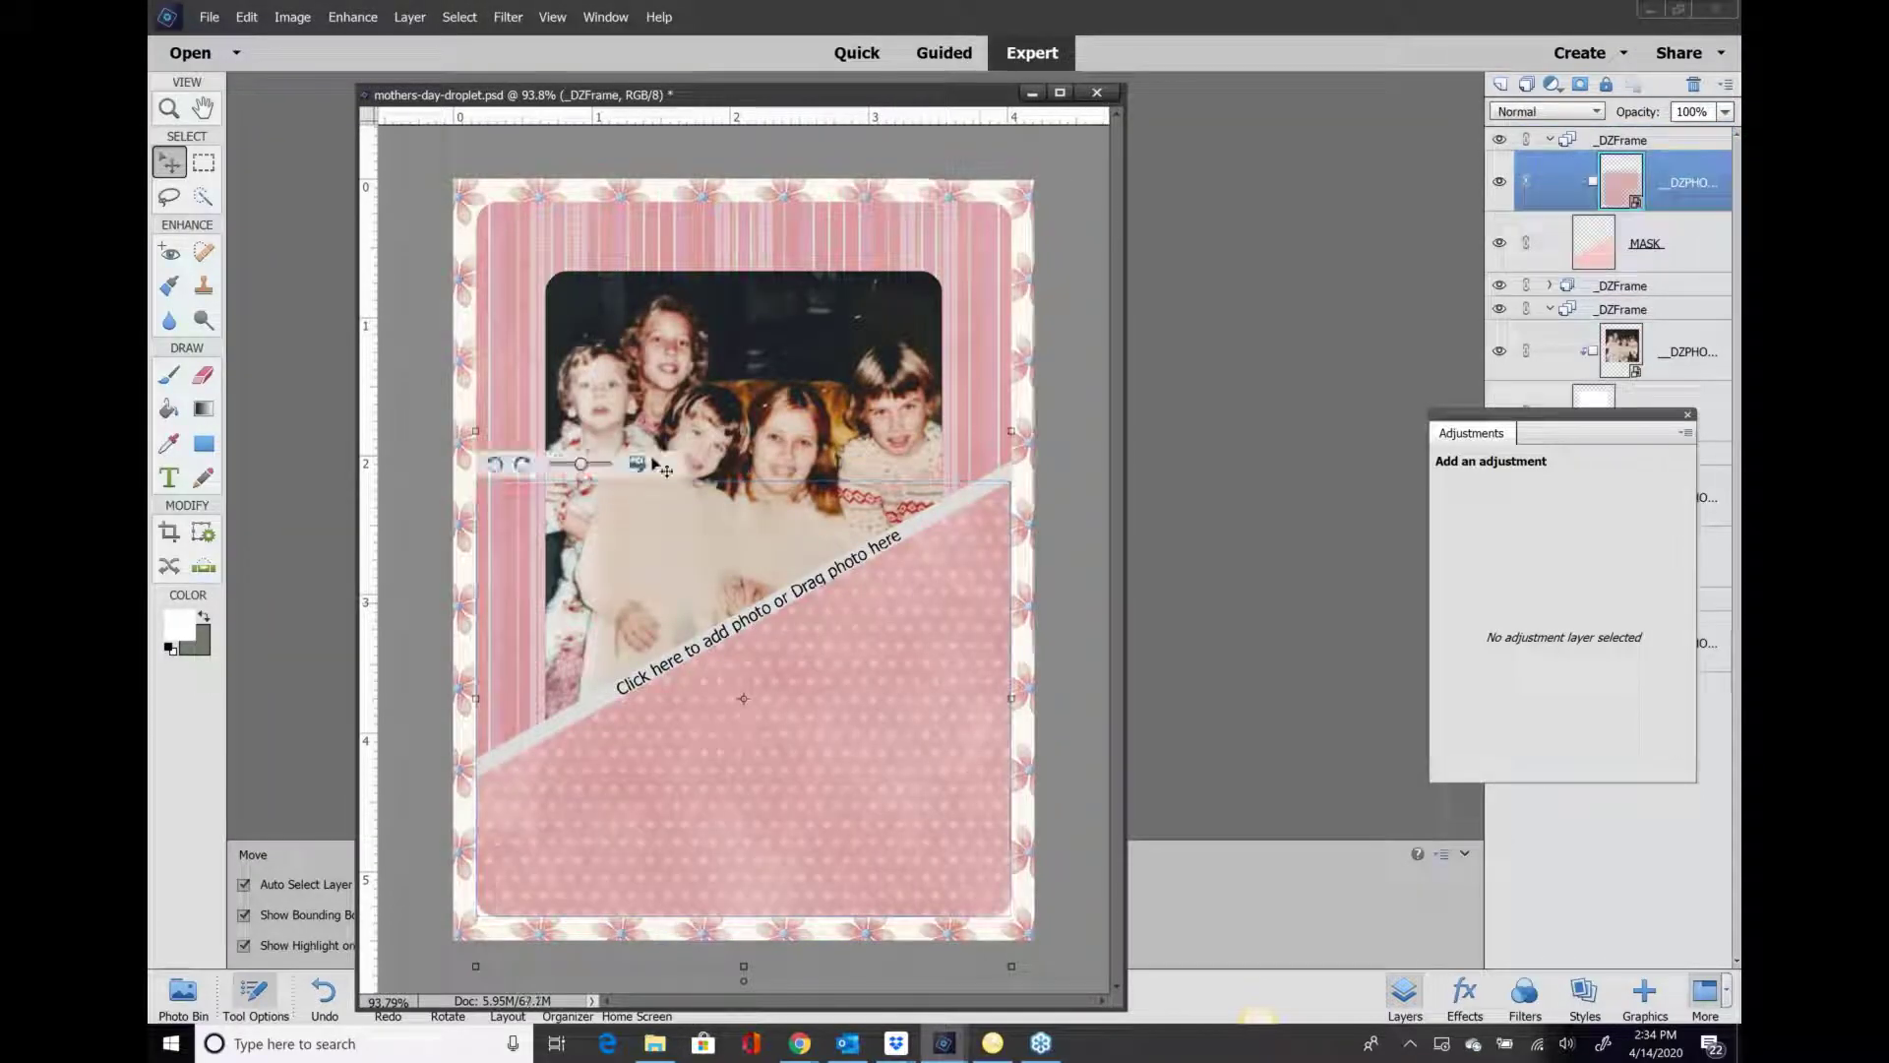
left_click_drag(581, 463, 587, 466)
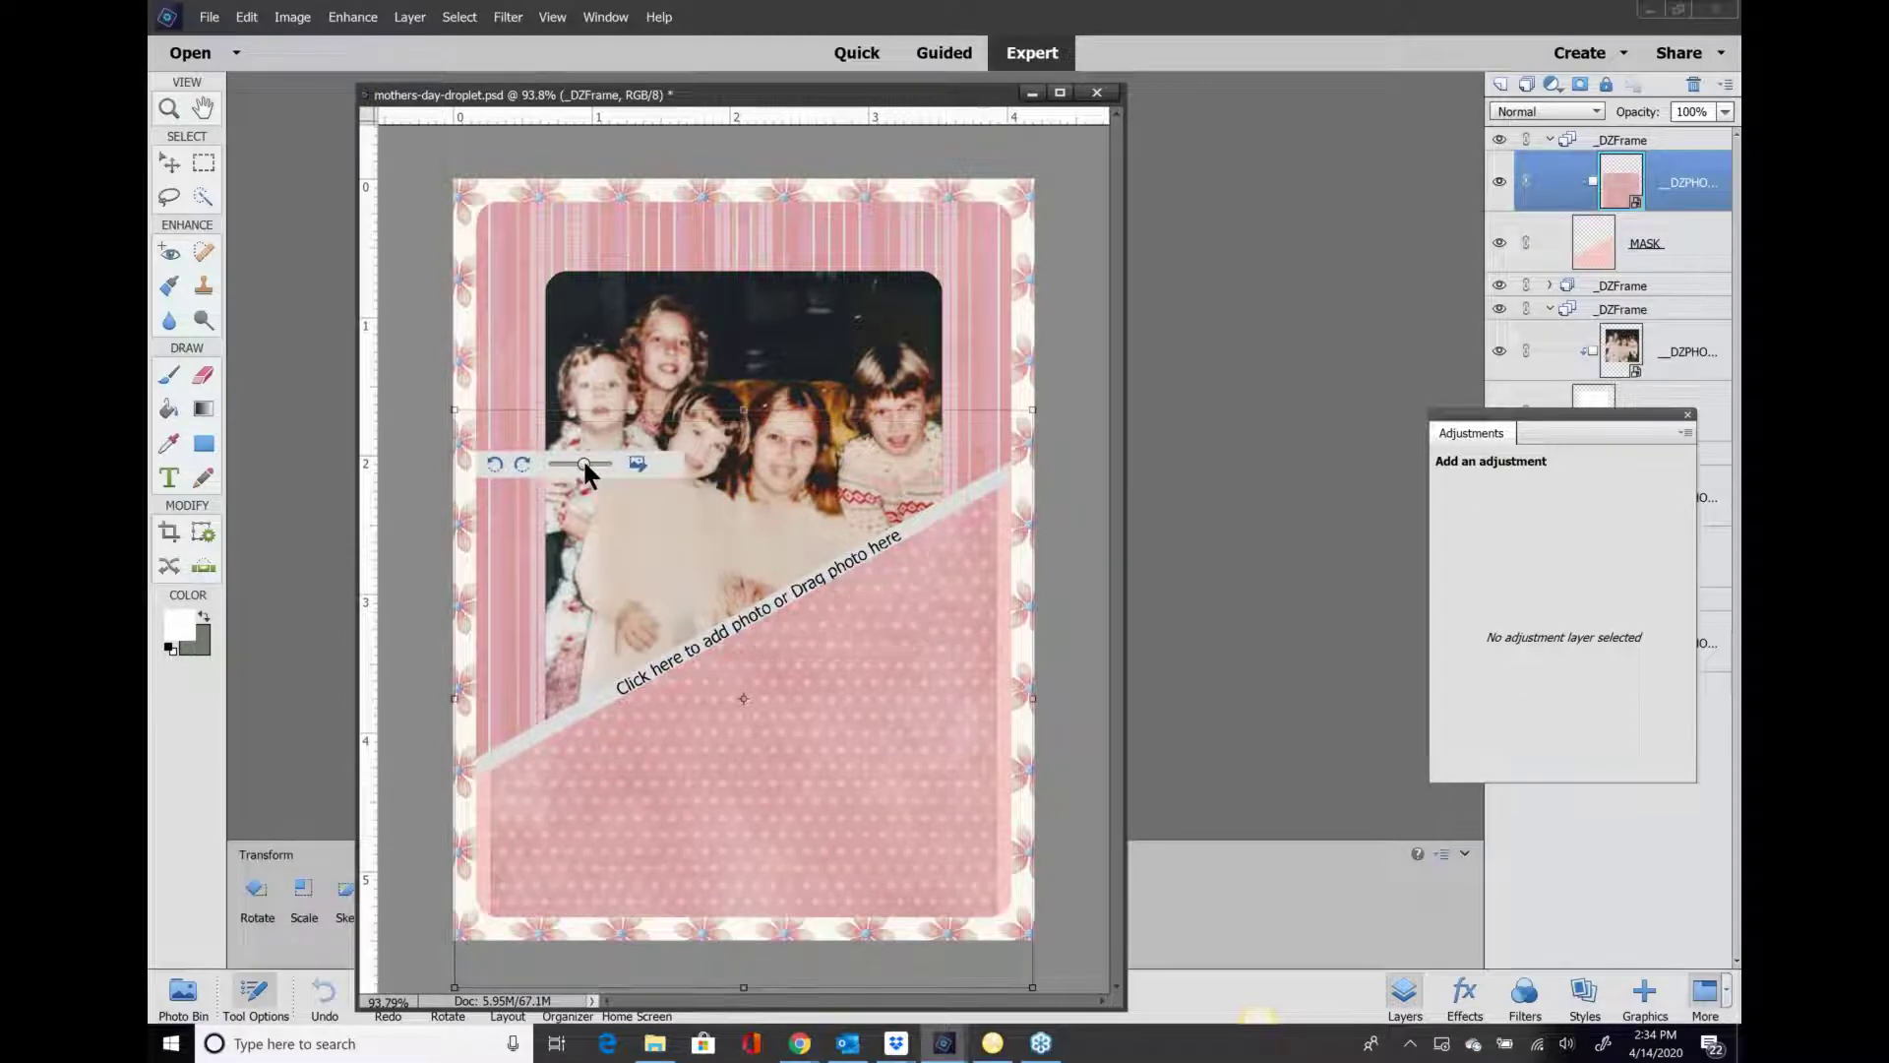
left_click(703, 468)
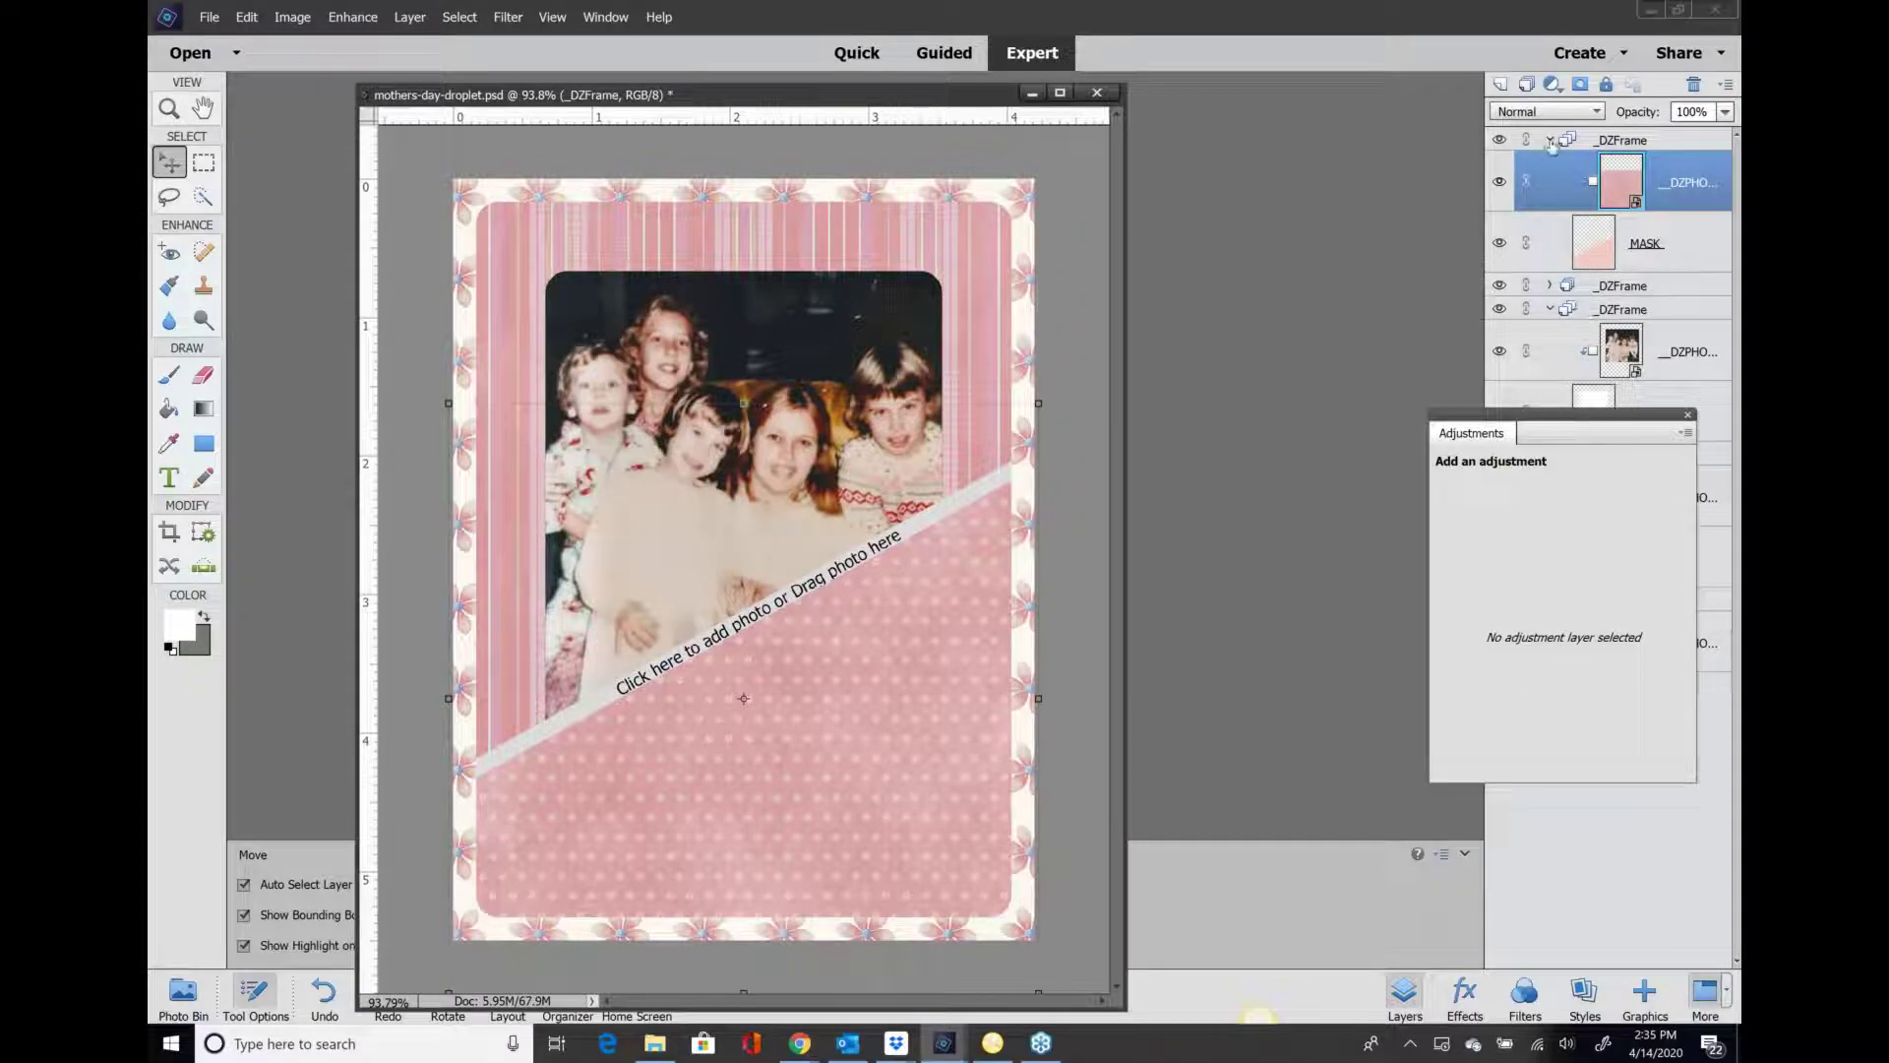
- Collapse all the expanded _DZFrame layer groups
left_click(1551, 140)
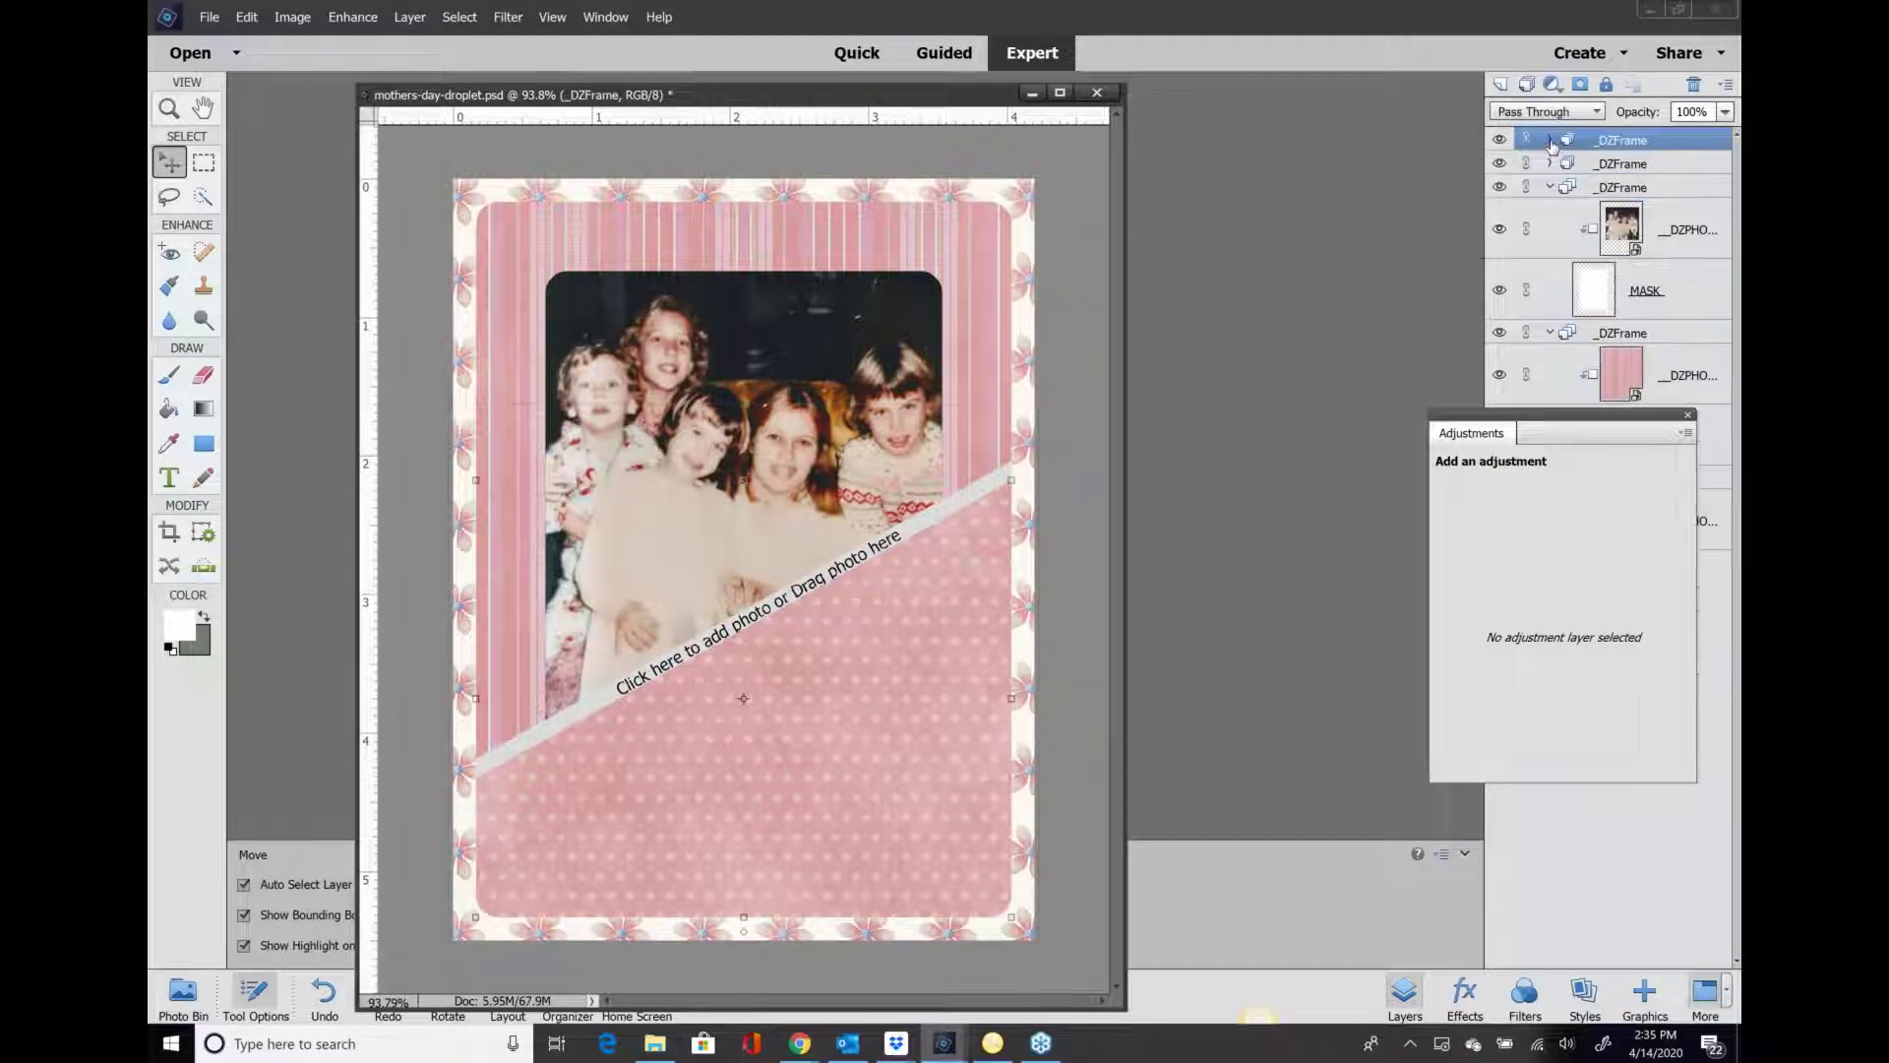
left_click(1550, 188)
left_click(1551, 211)
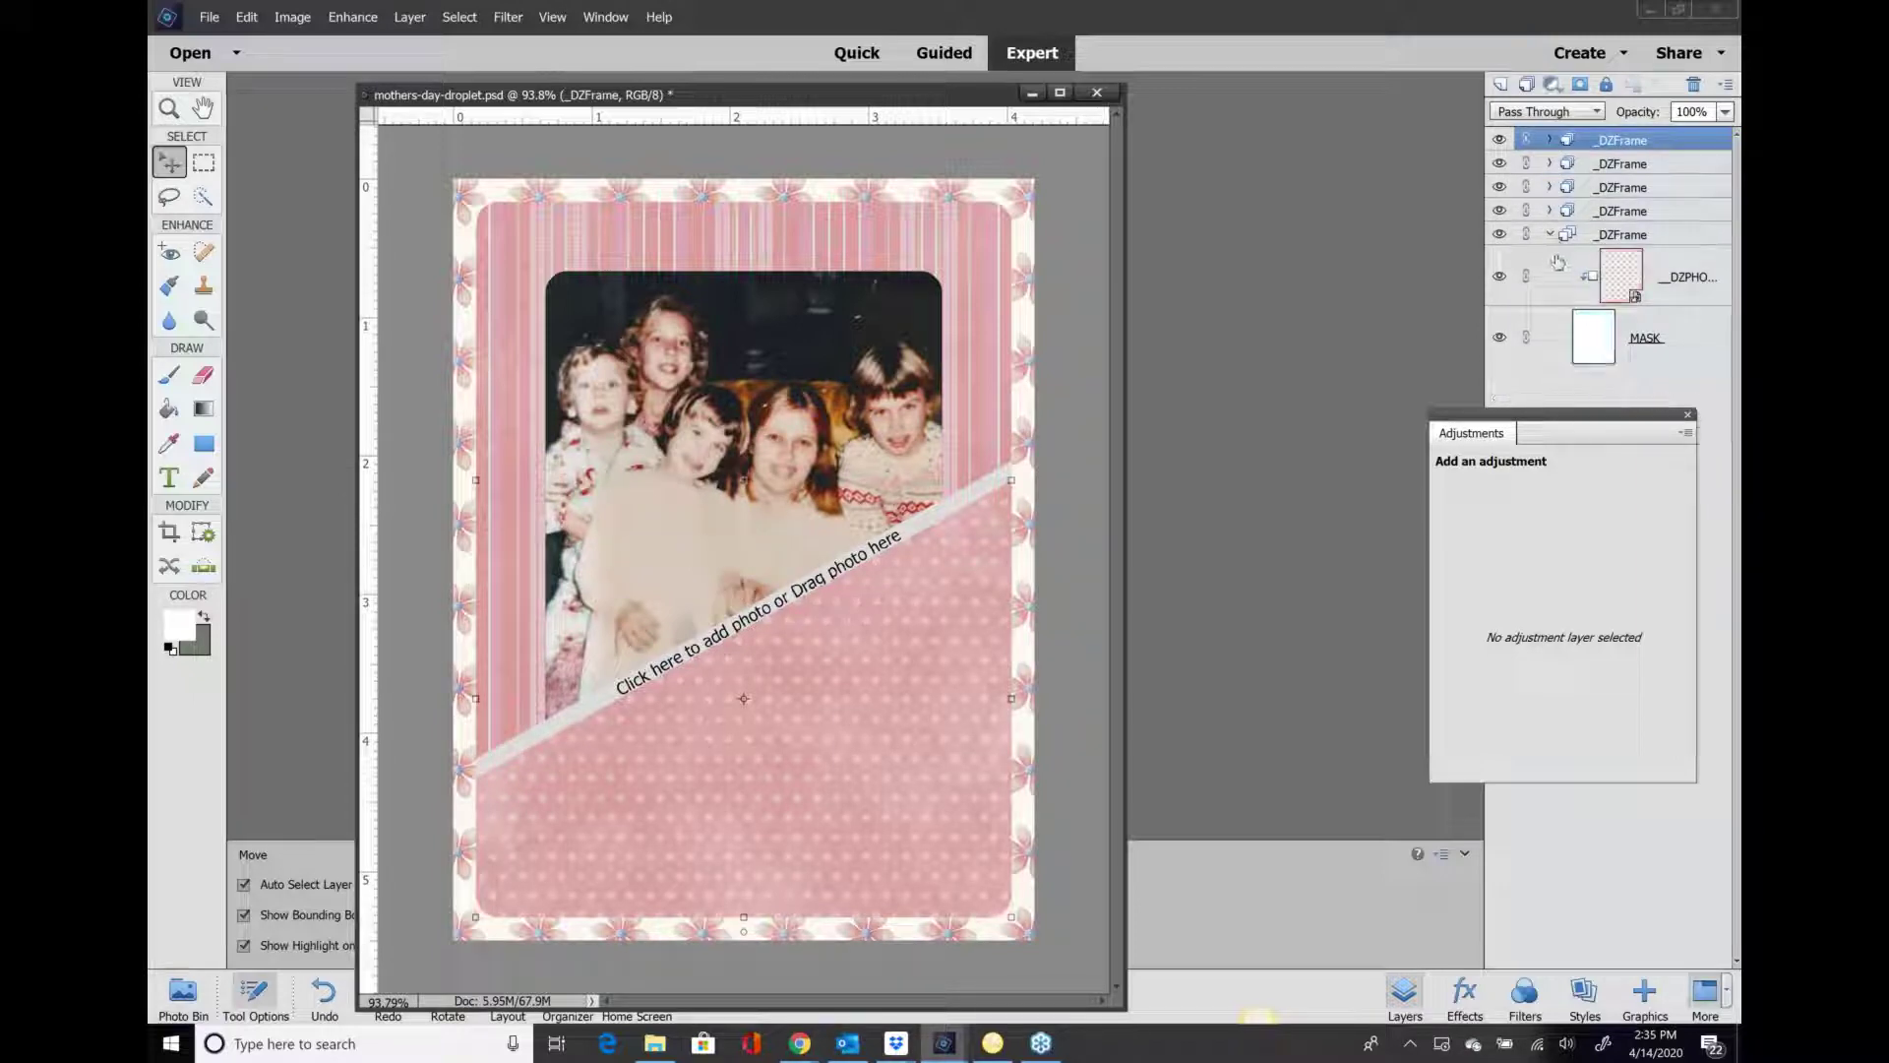
left_click(1550, 235)
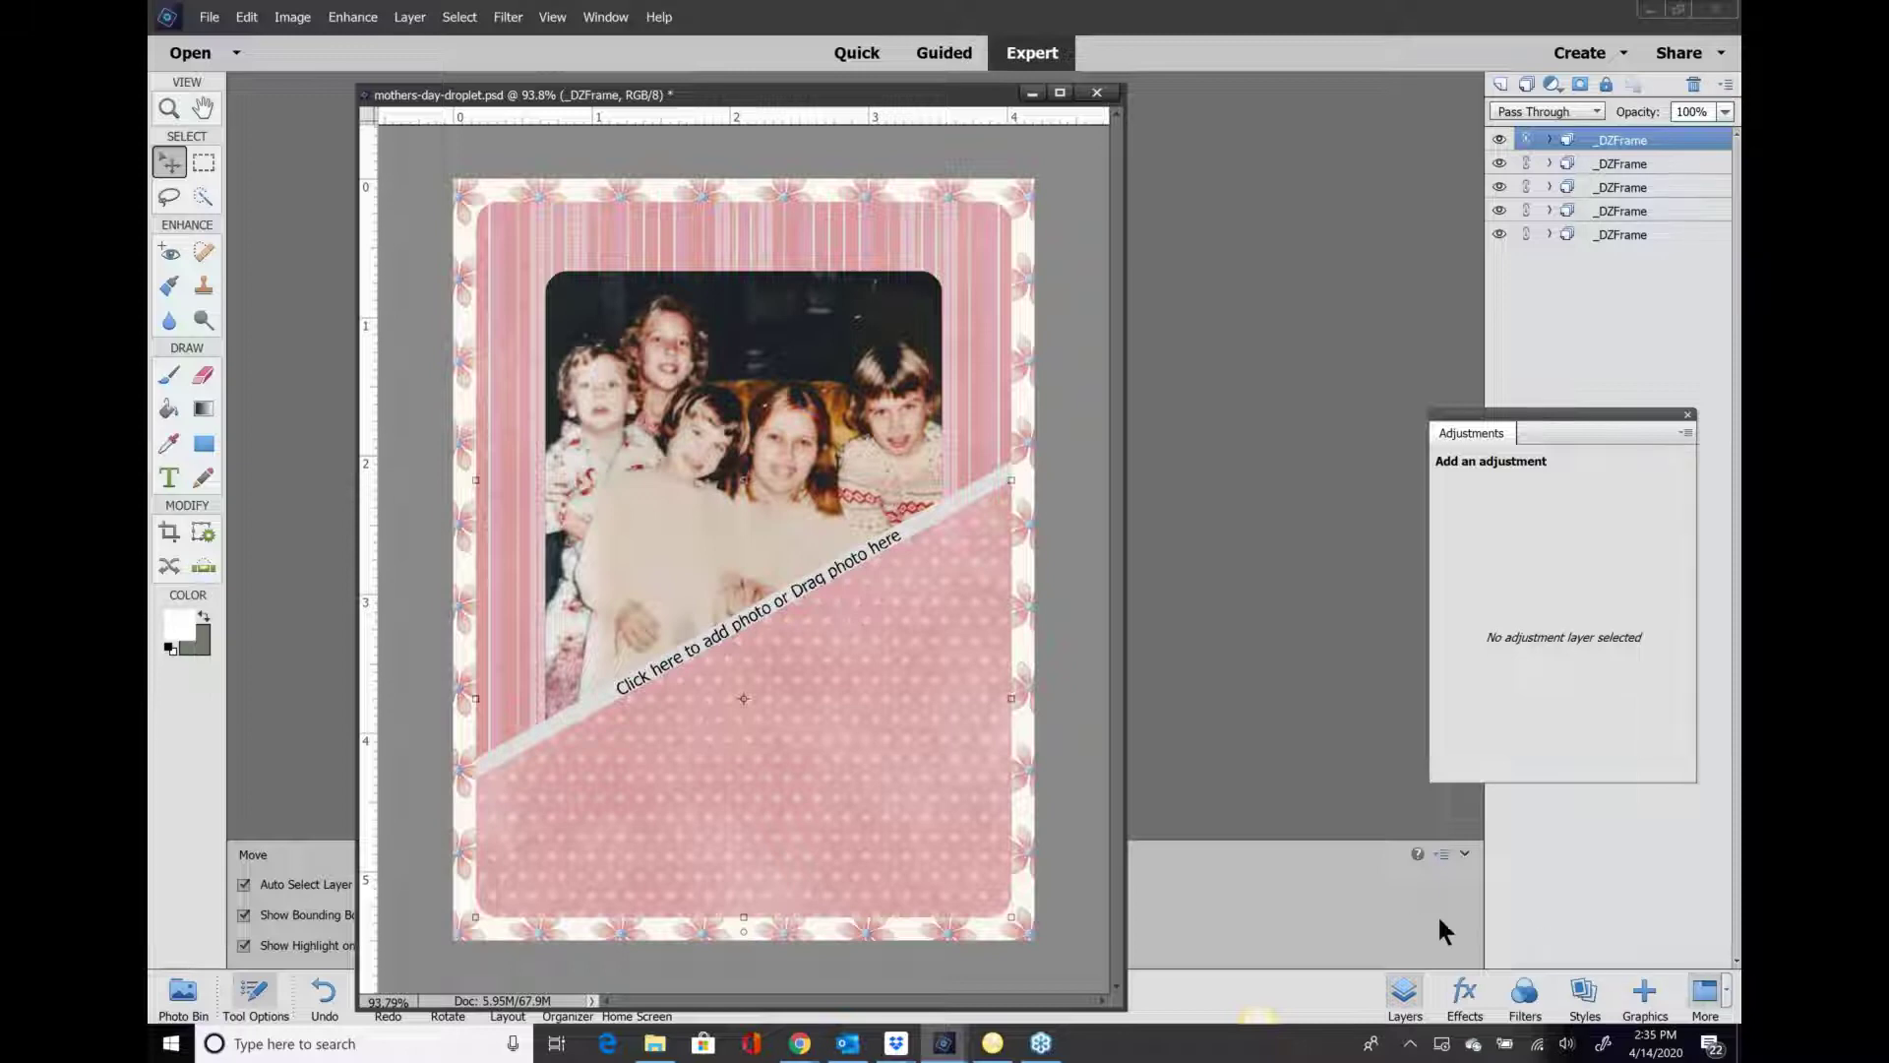
- Add a new blank layer above all the frame groups
left_click(1488, 919)
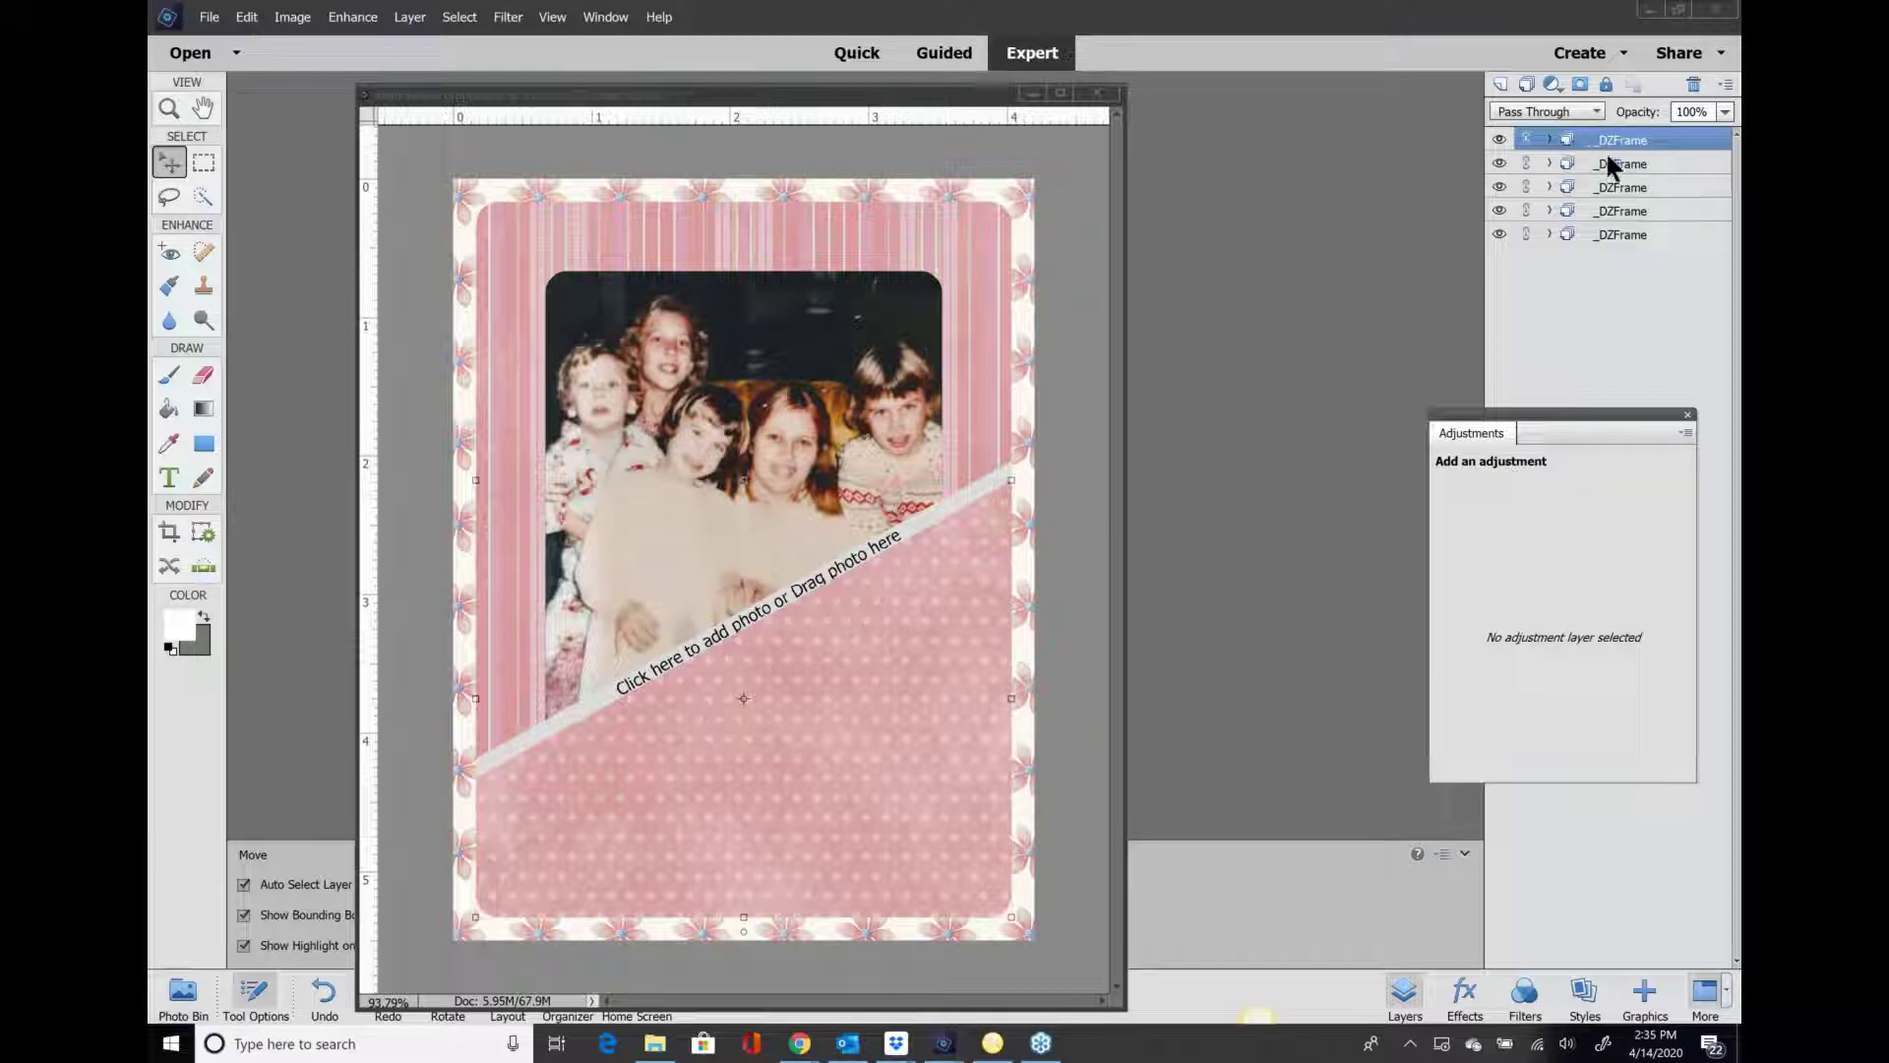
left_click(1498, 85)
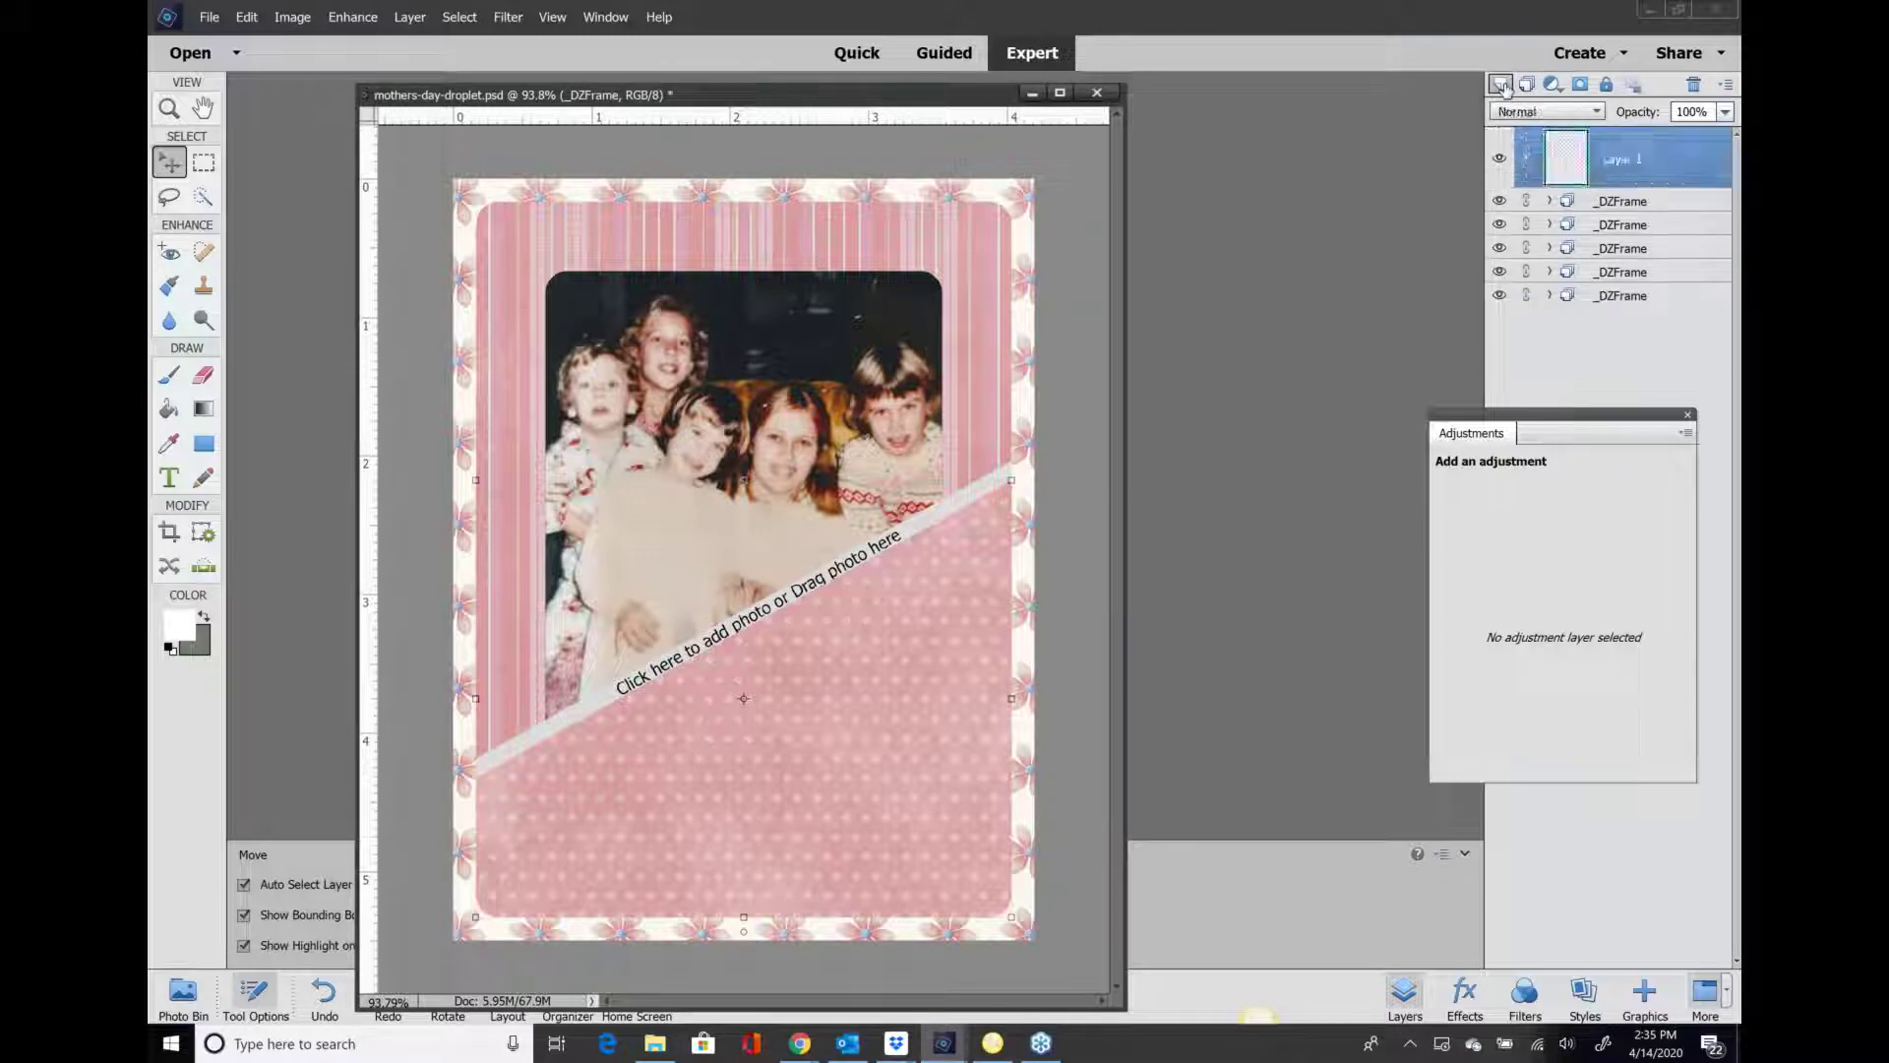
- Place the flower image sd-sal-flower5 from the card-templates folder onto the new blank layer
left_click(209, 17)
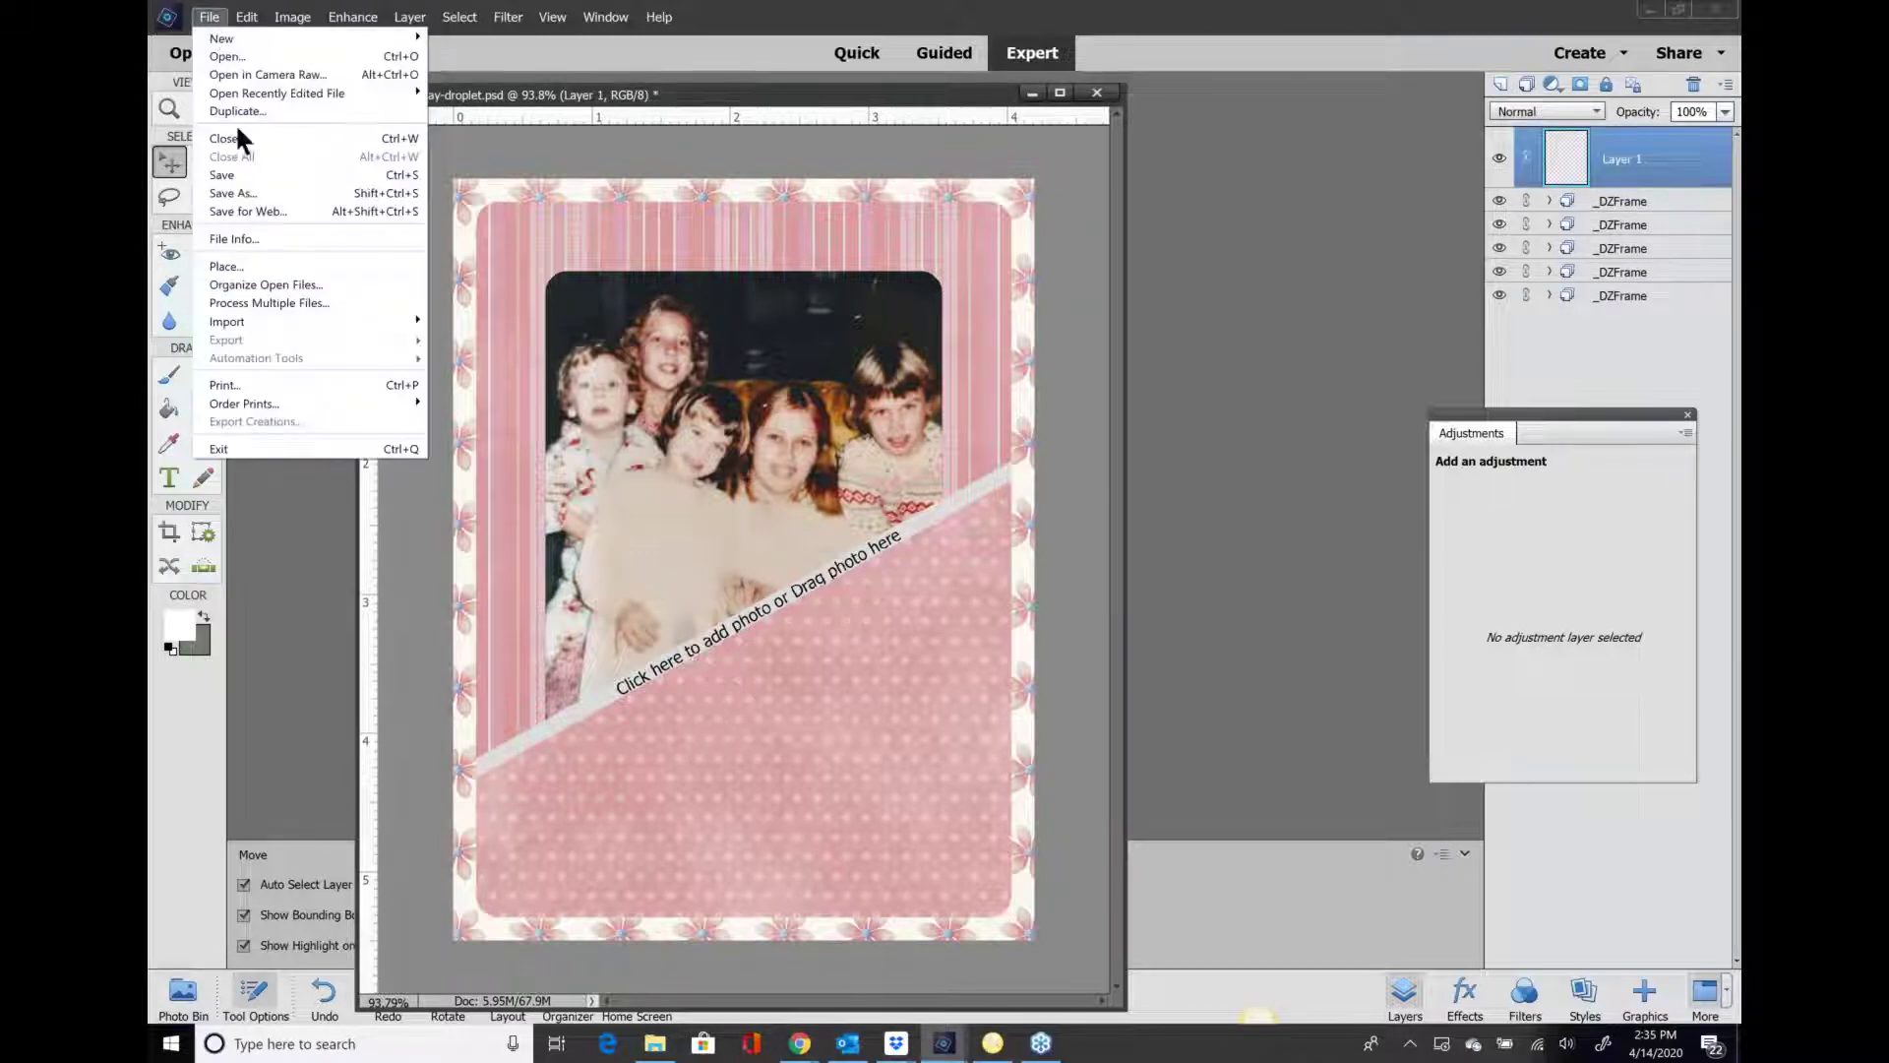
left_click(238, 267)
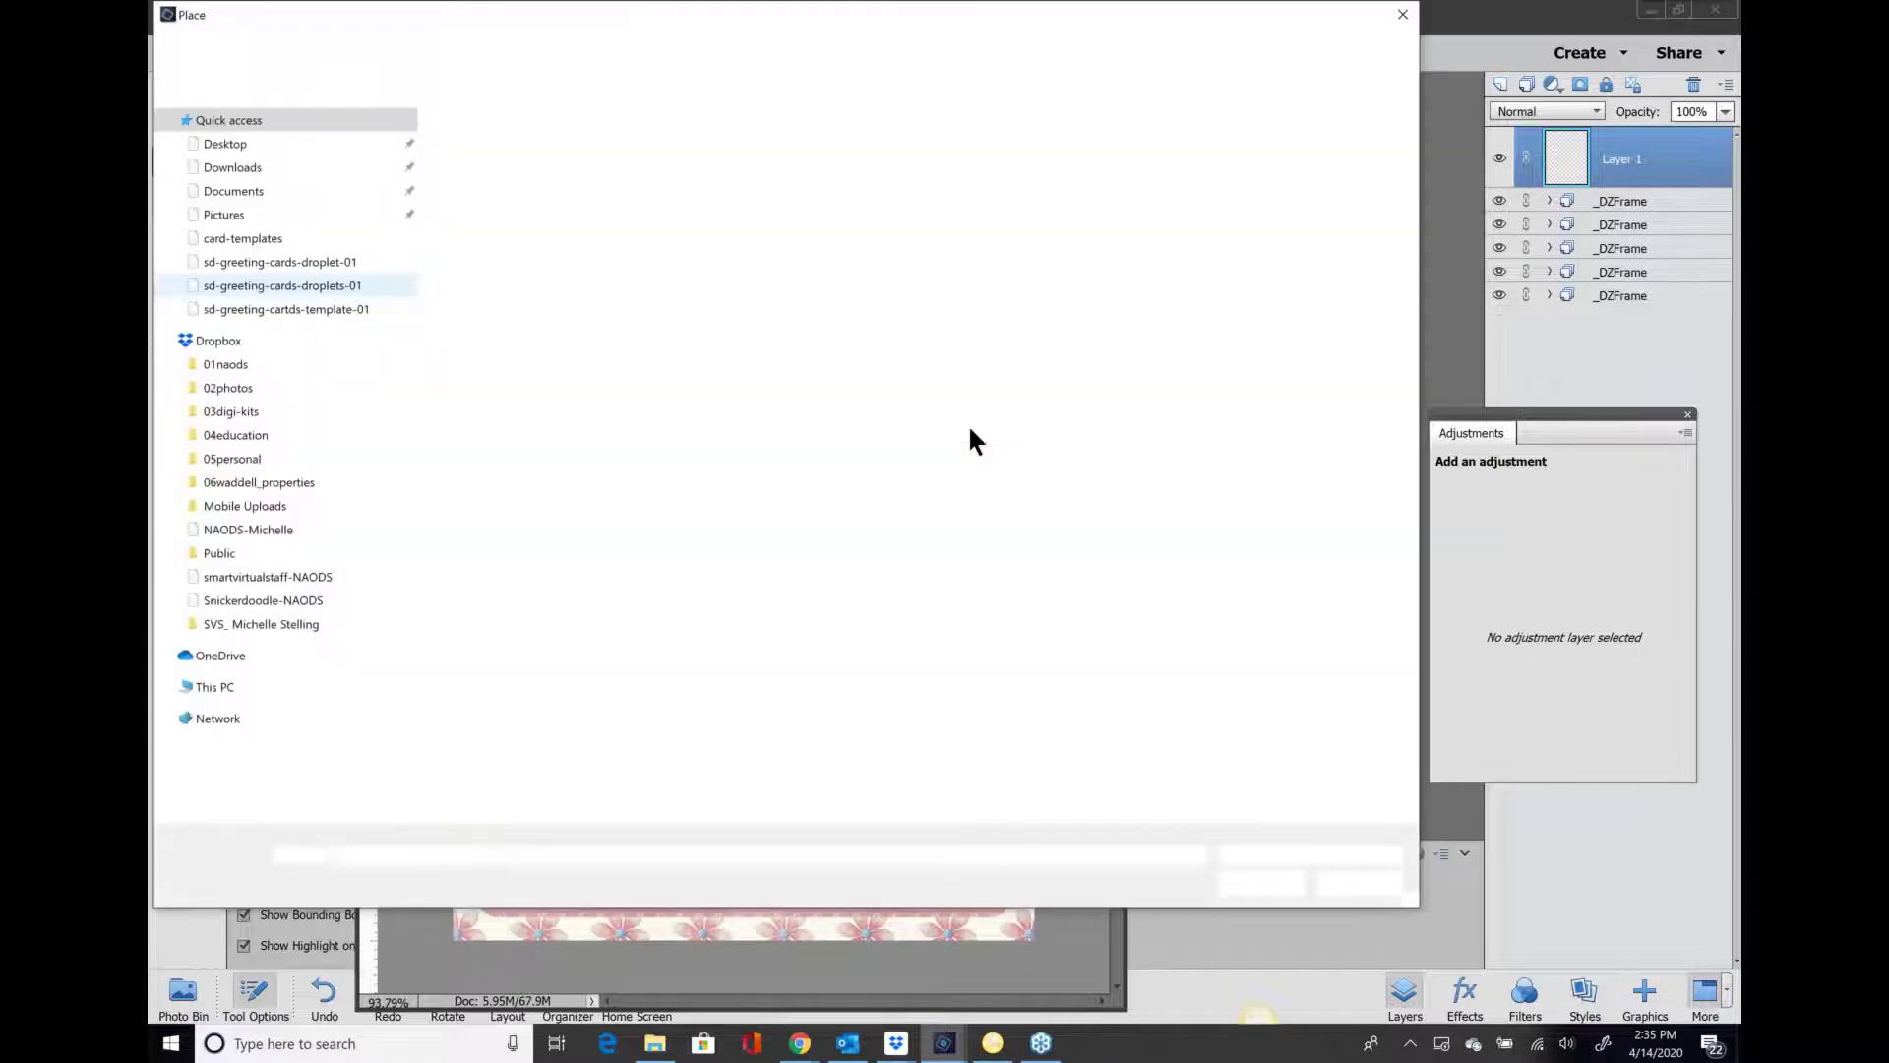
left_click(605, 310)
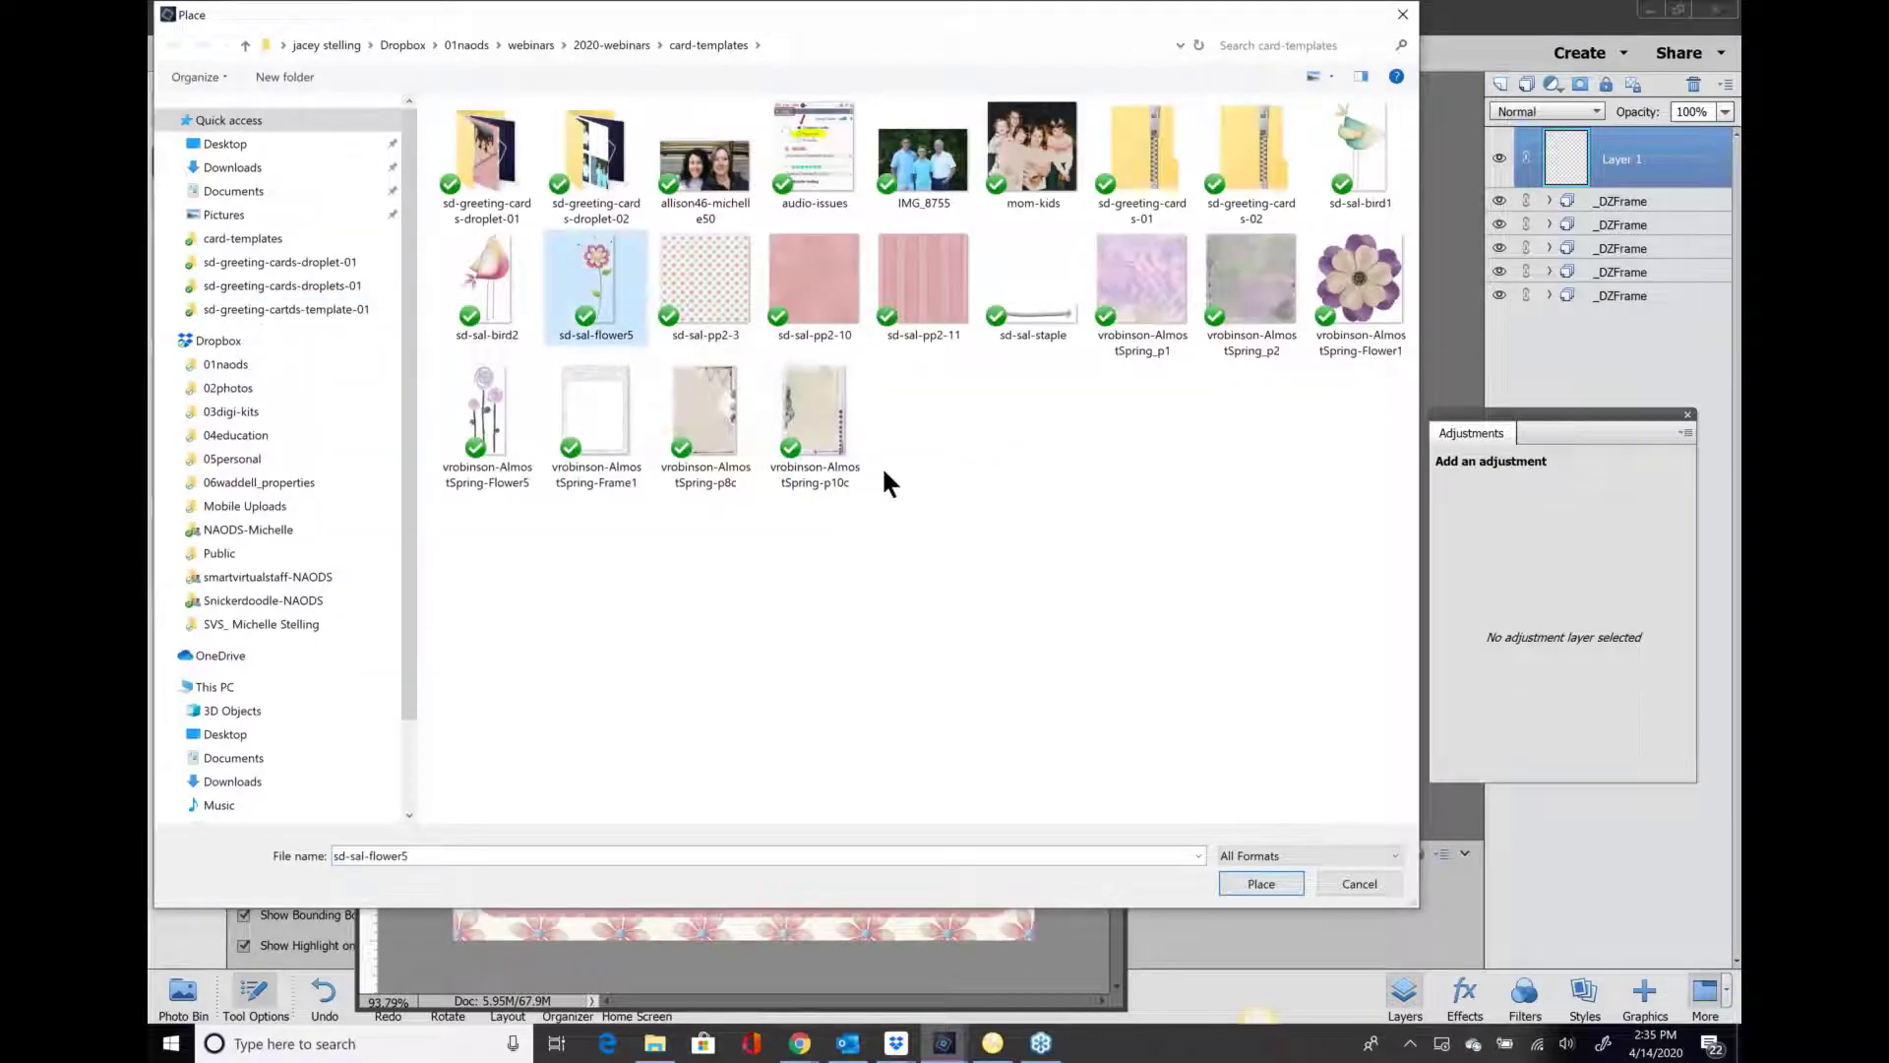
left_click(1240, 885)
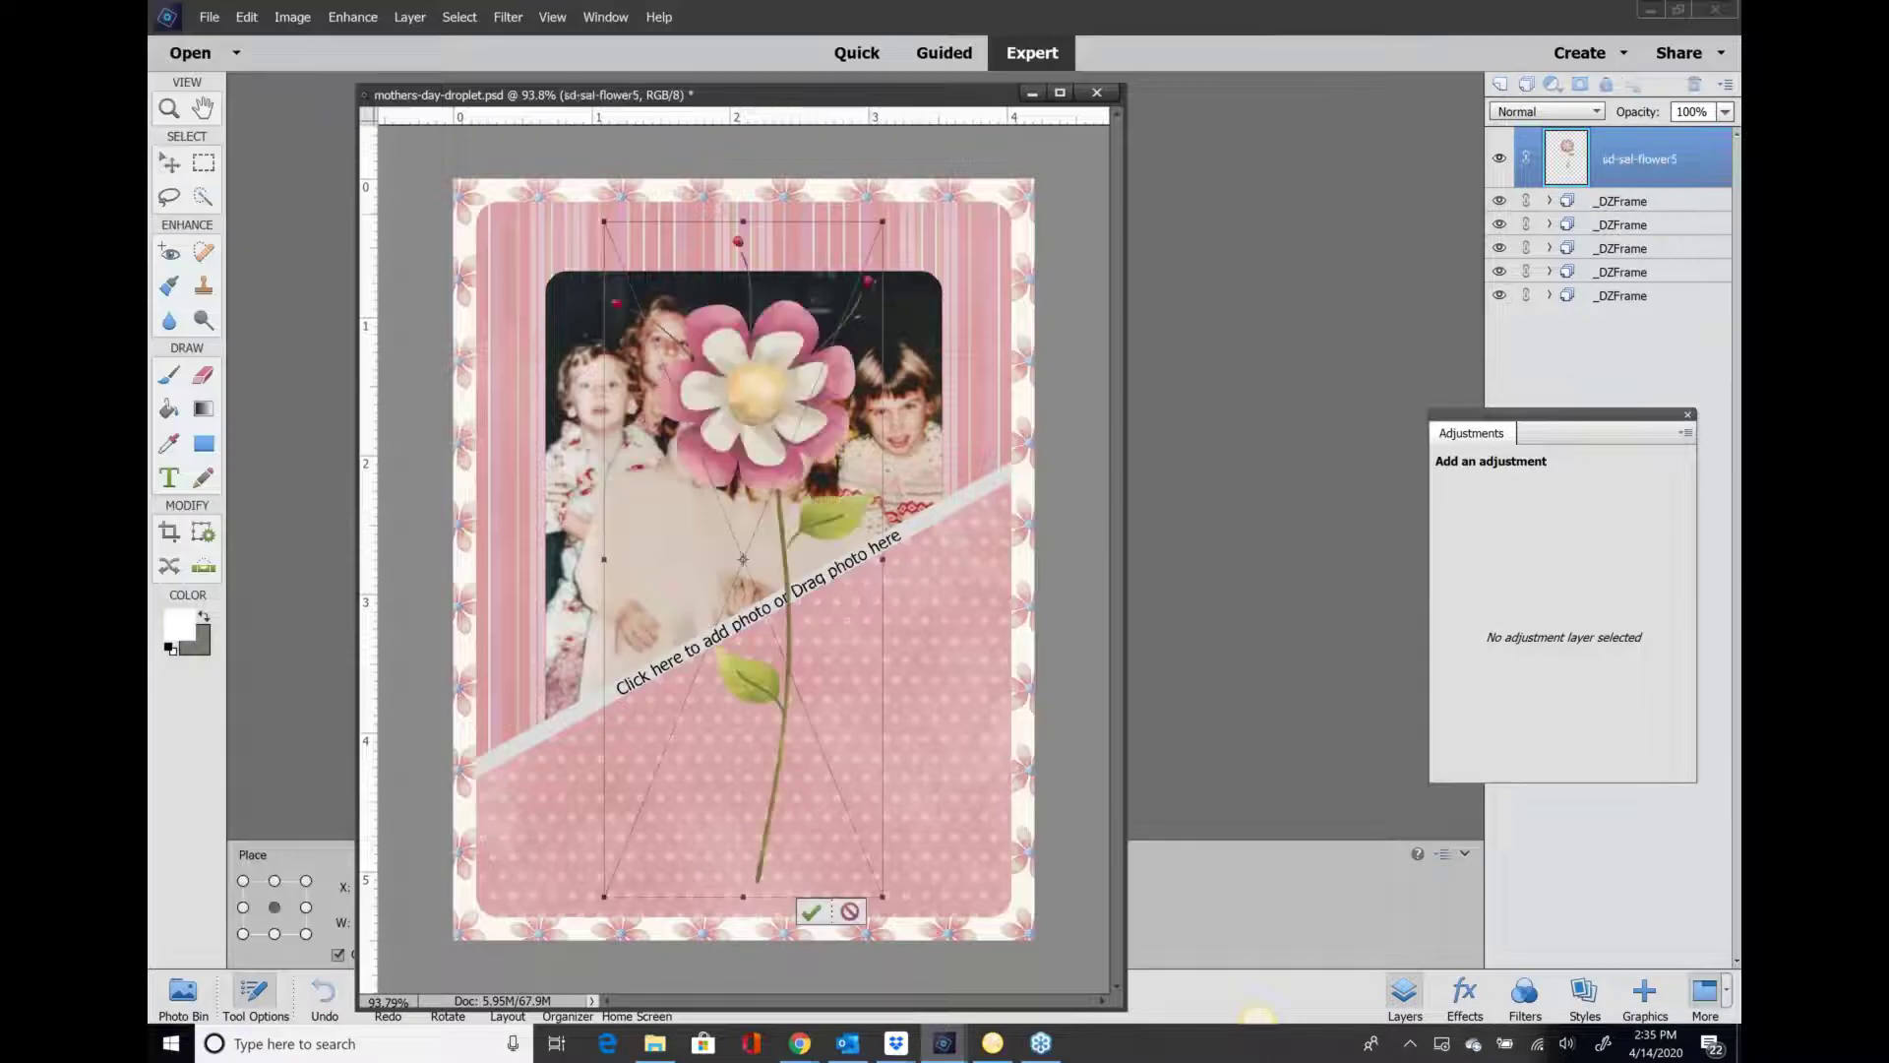
- Shrink the placed flower to under half its size and position it on the dotted paper near the card's lower-right corner
left_click_drag(885, 215, 711, 636)
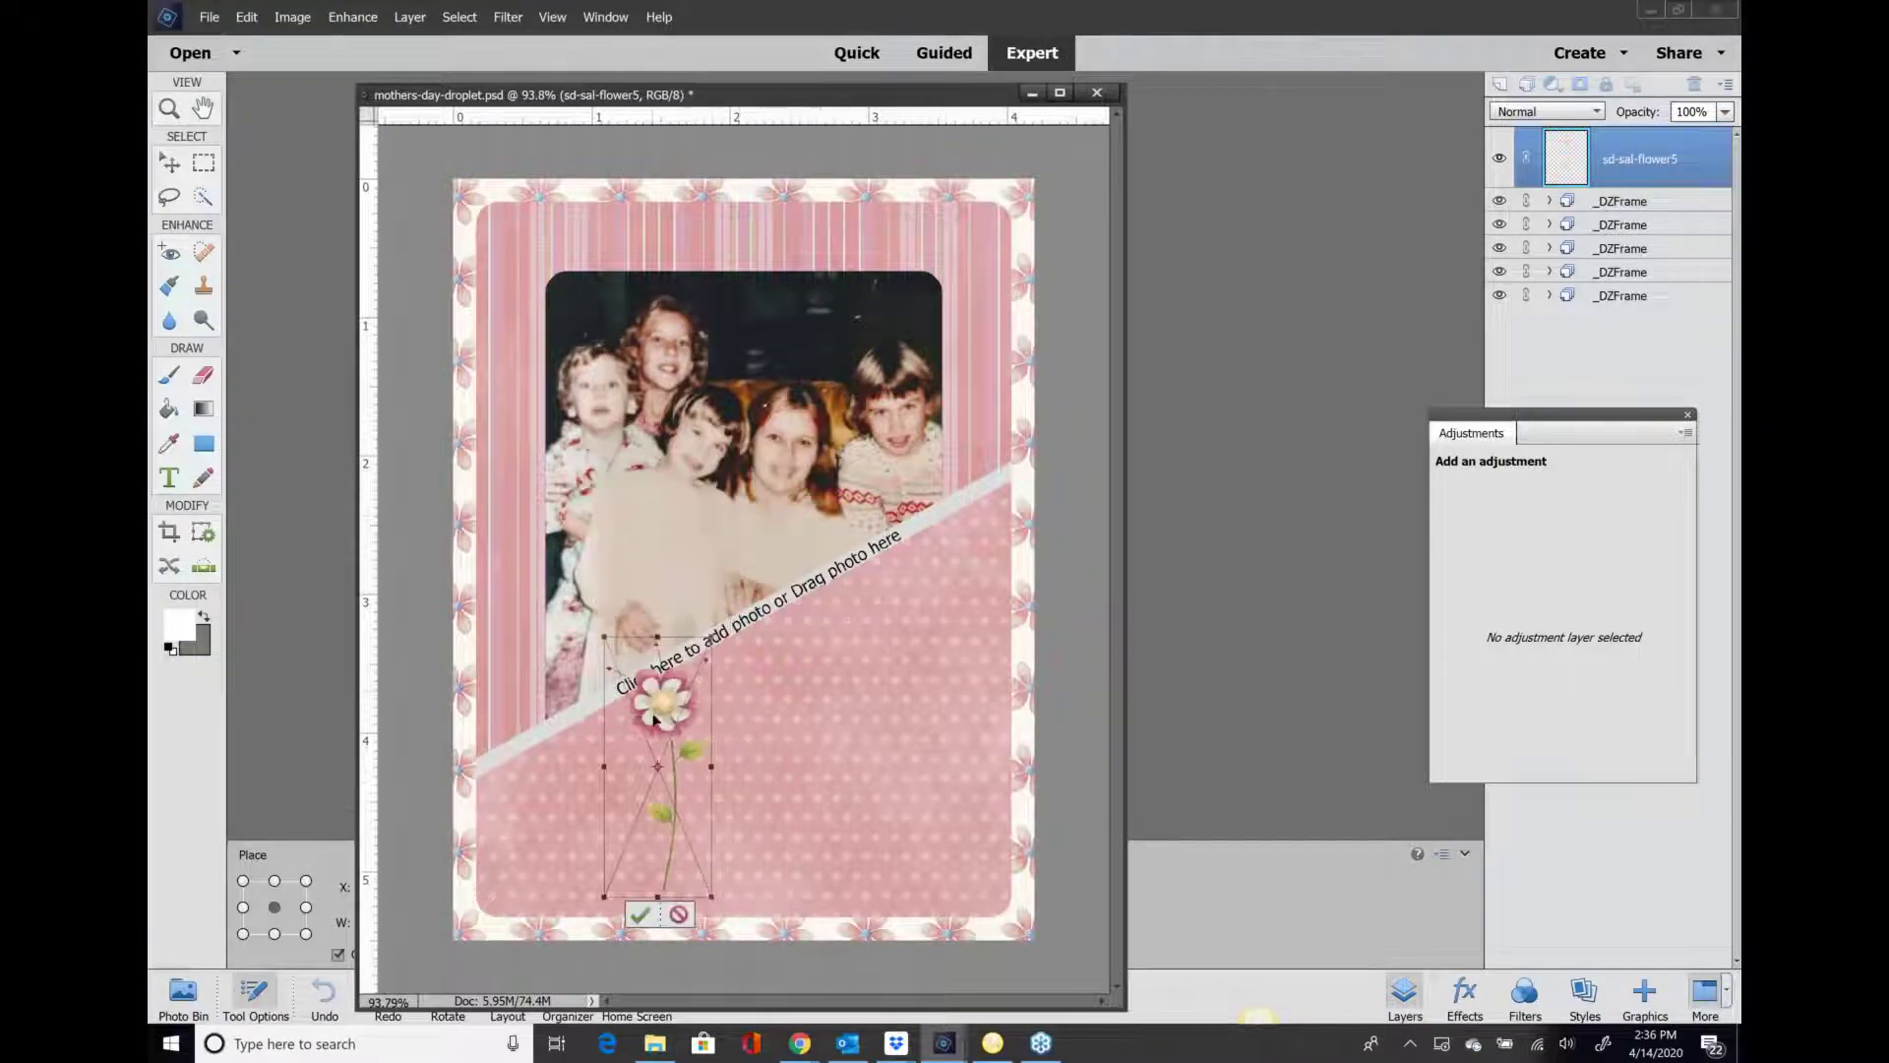
left_click_drag(658, 719, 906, 679)
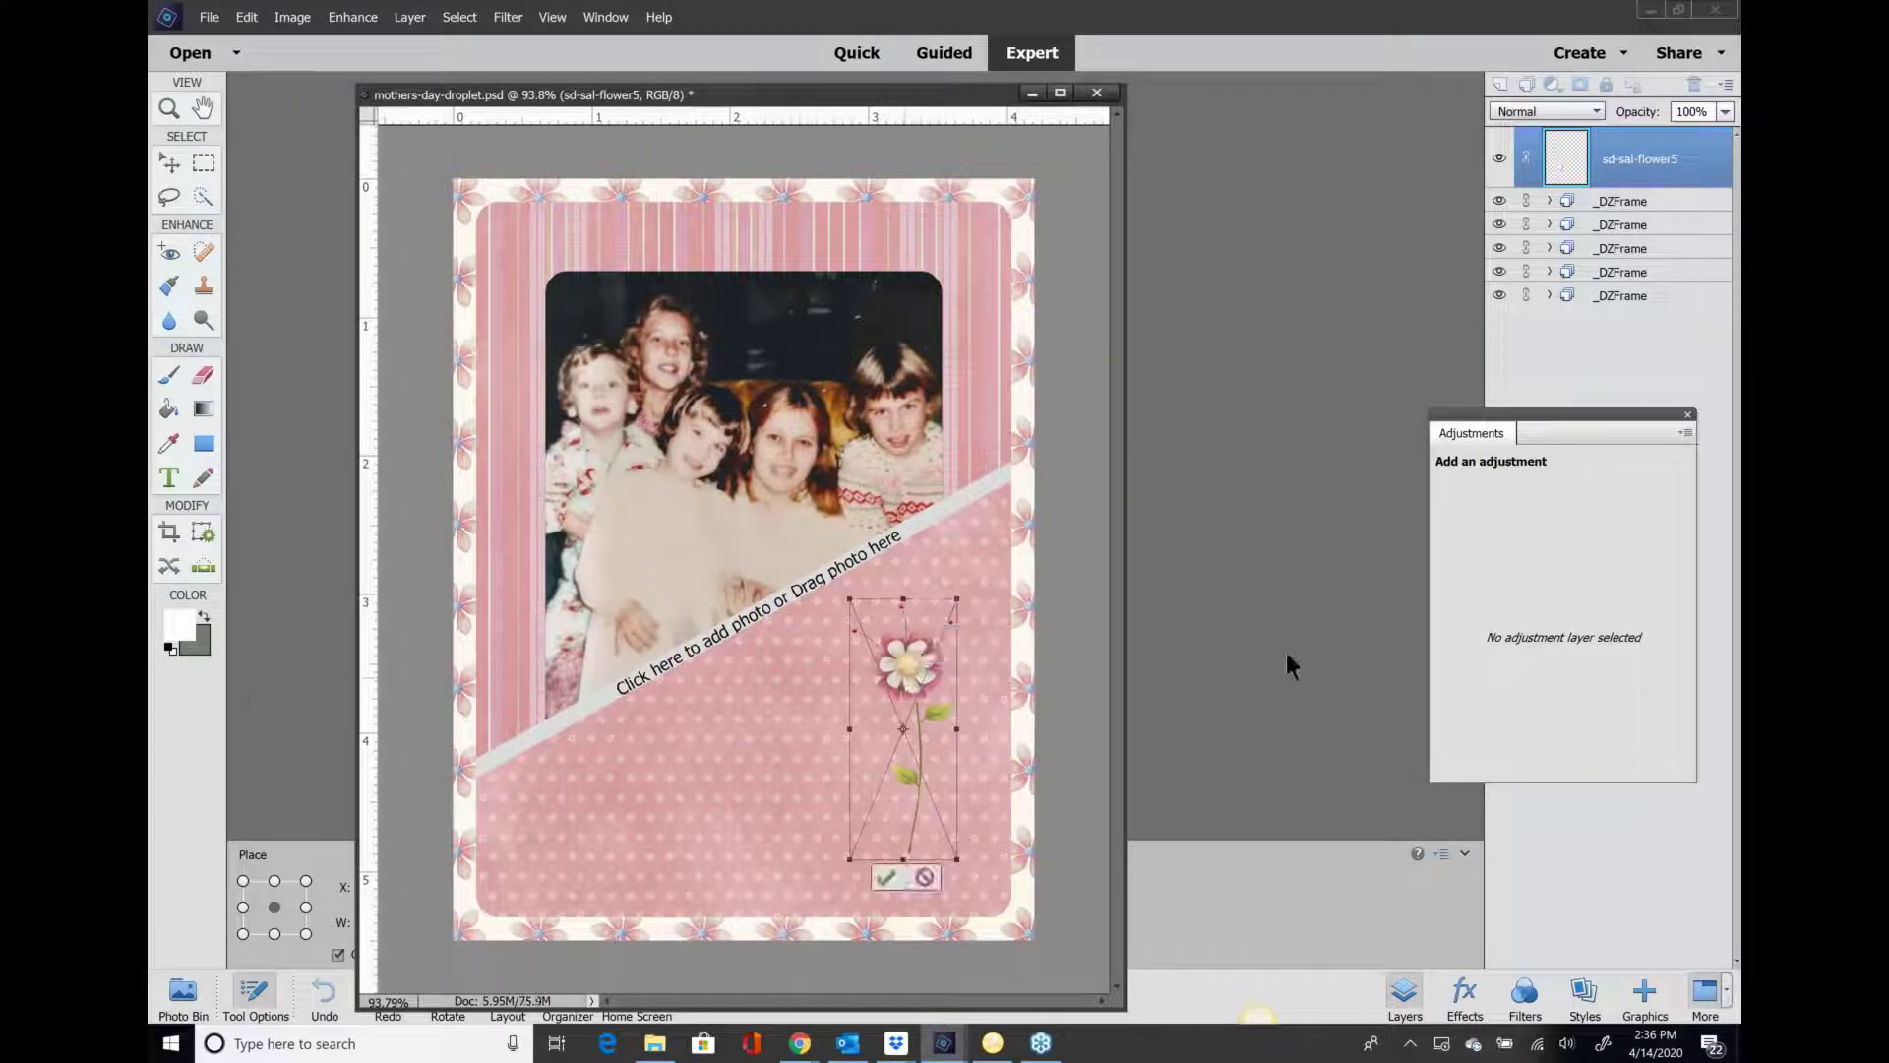
left_click_drag(957, 598, 969, 570)
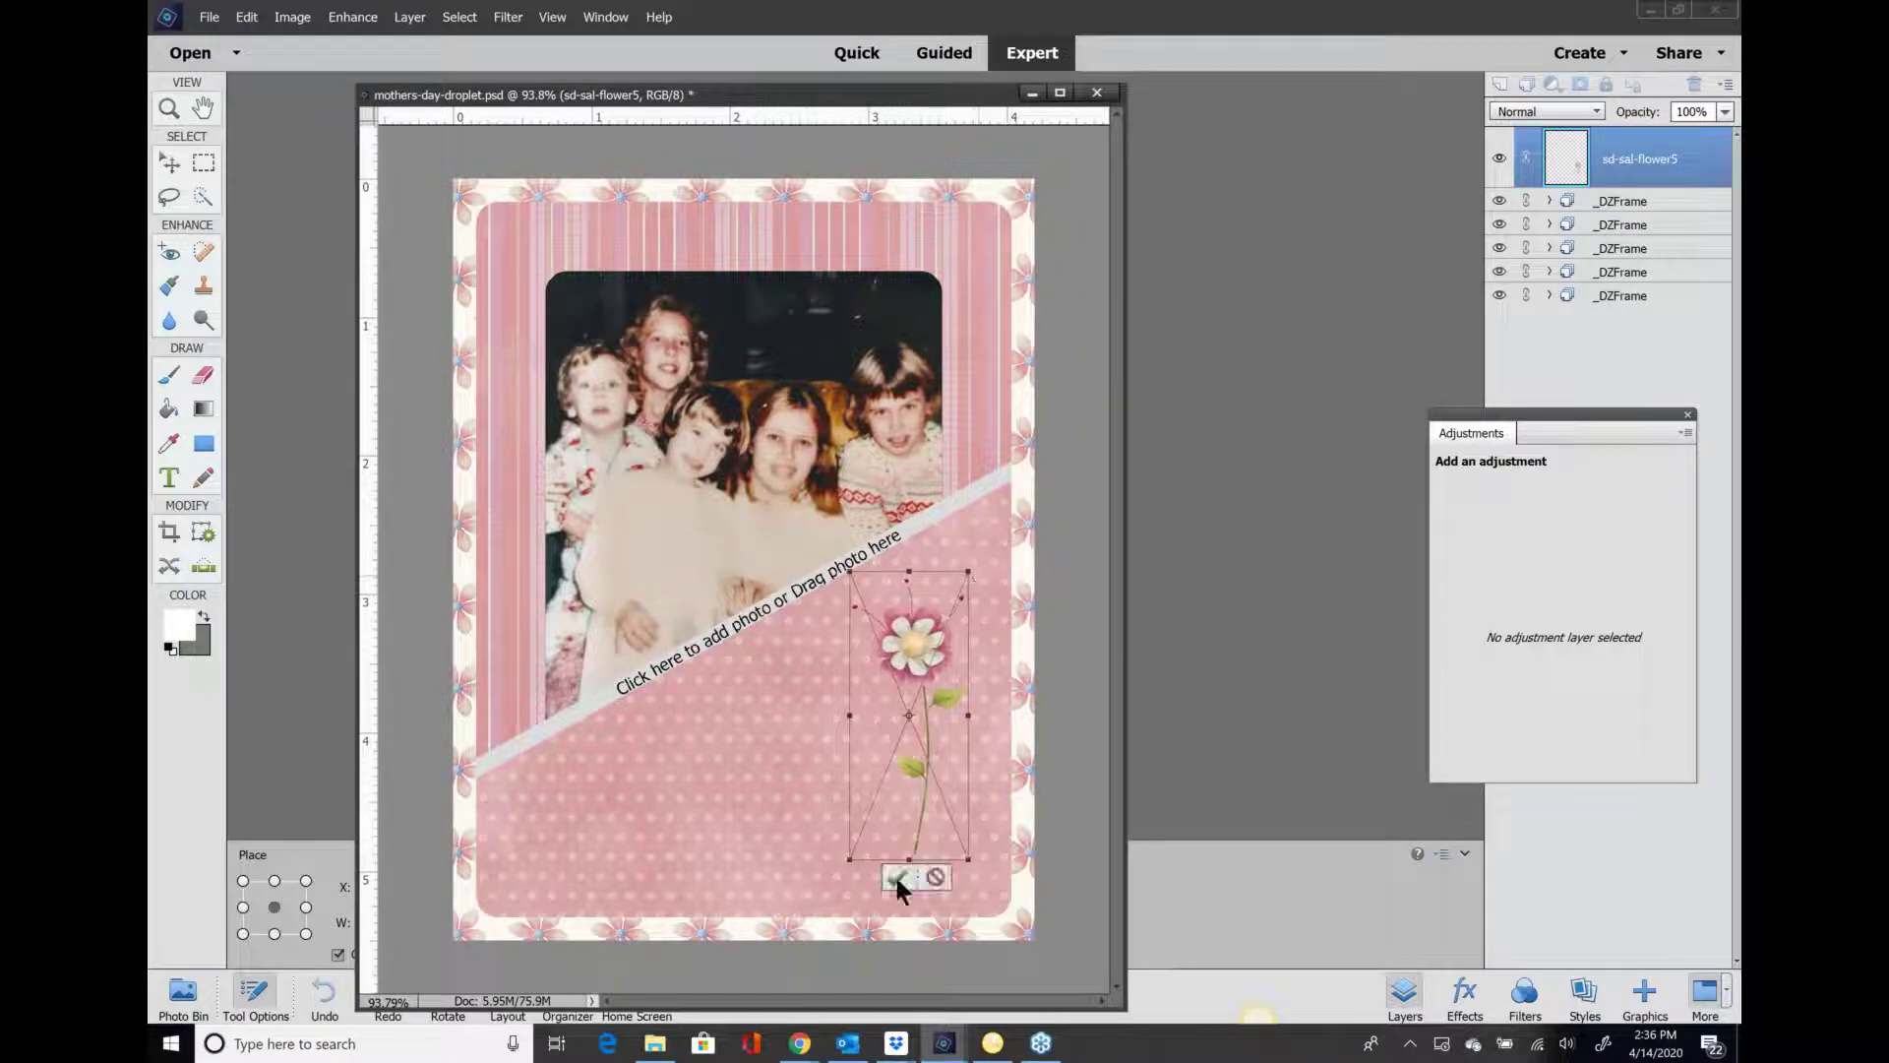
left_click(896, 874)
left_click_drag(928, 671, 936, 698)
left_click(1160, 636)
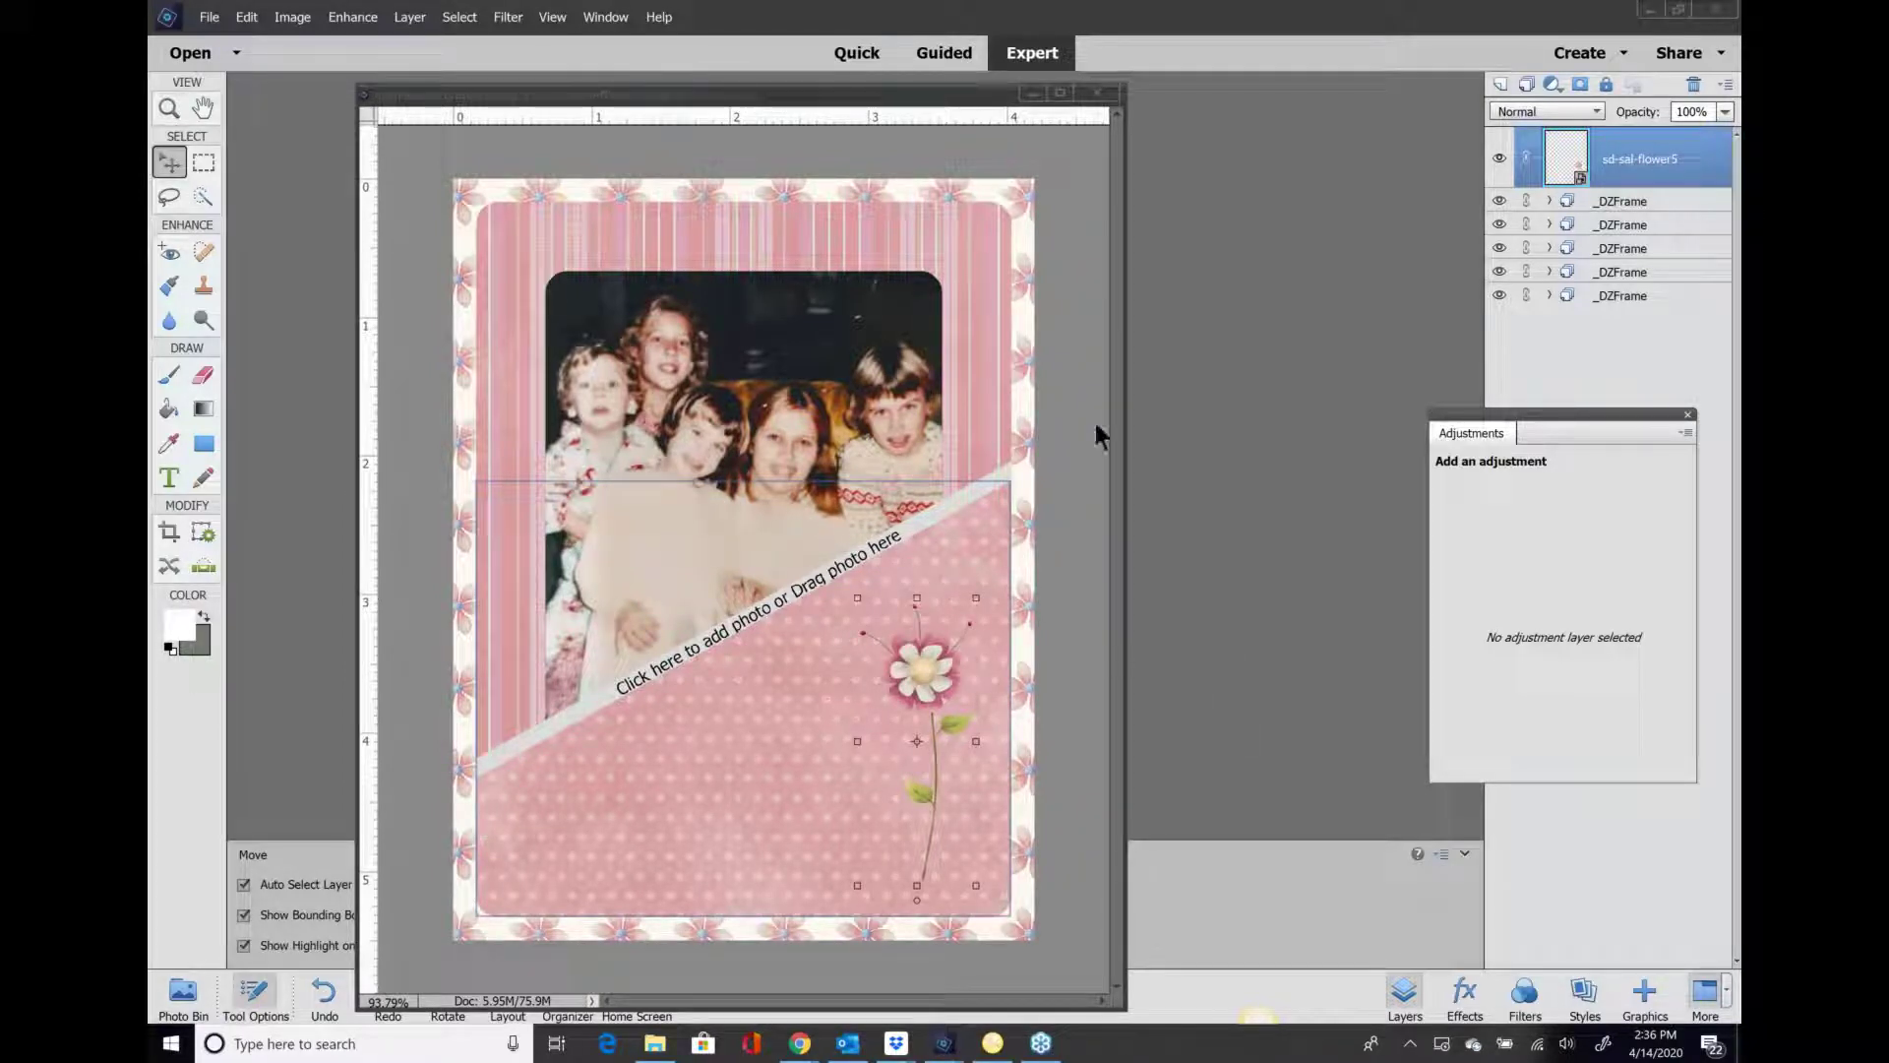
left_click(1076, 227)
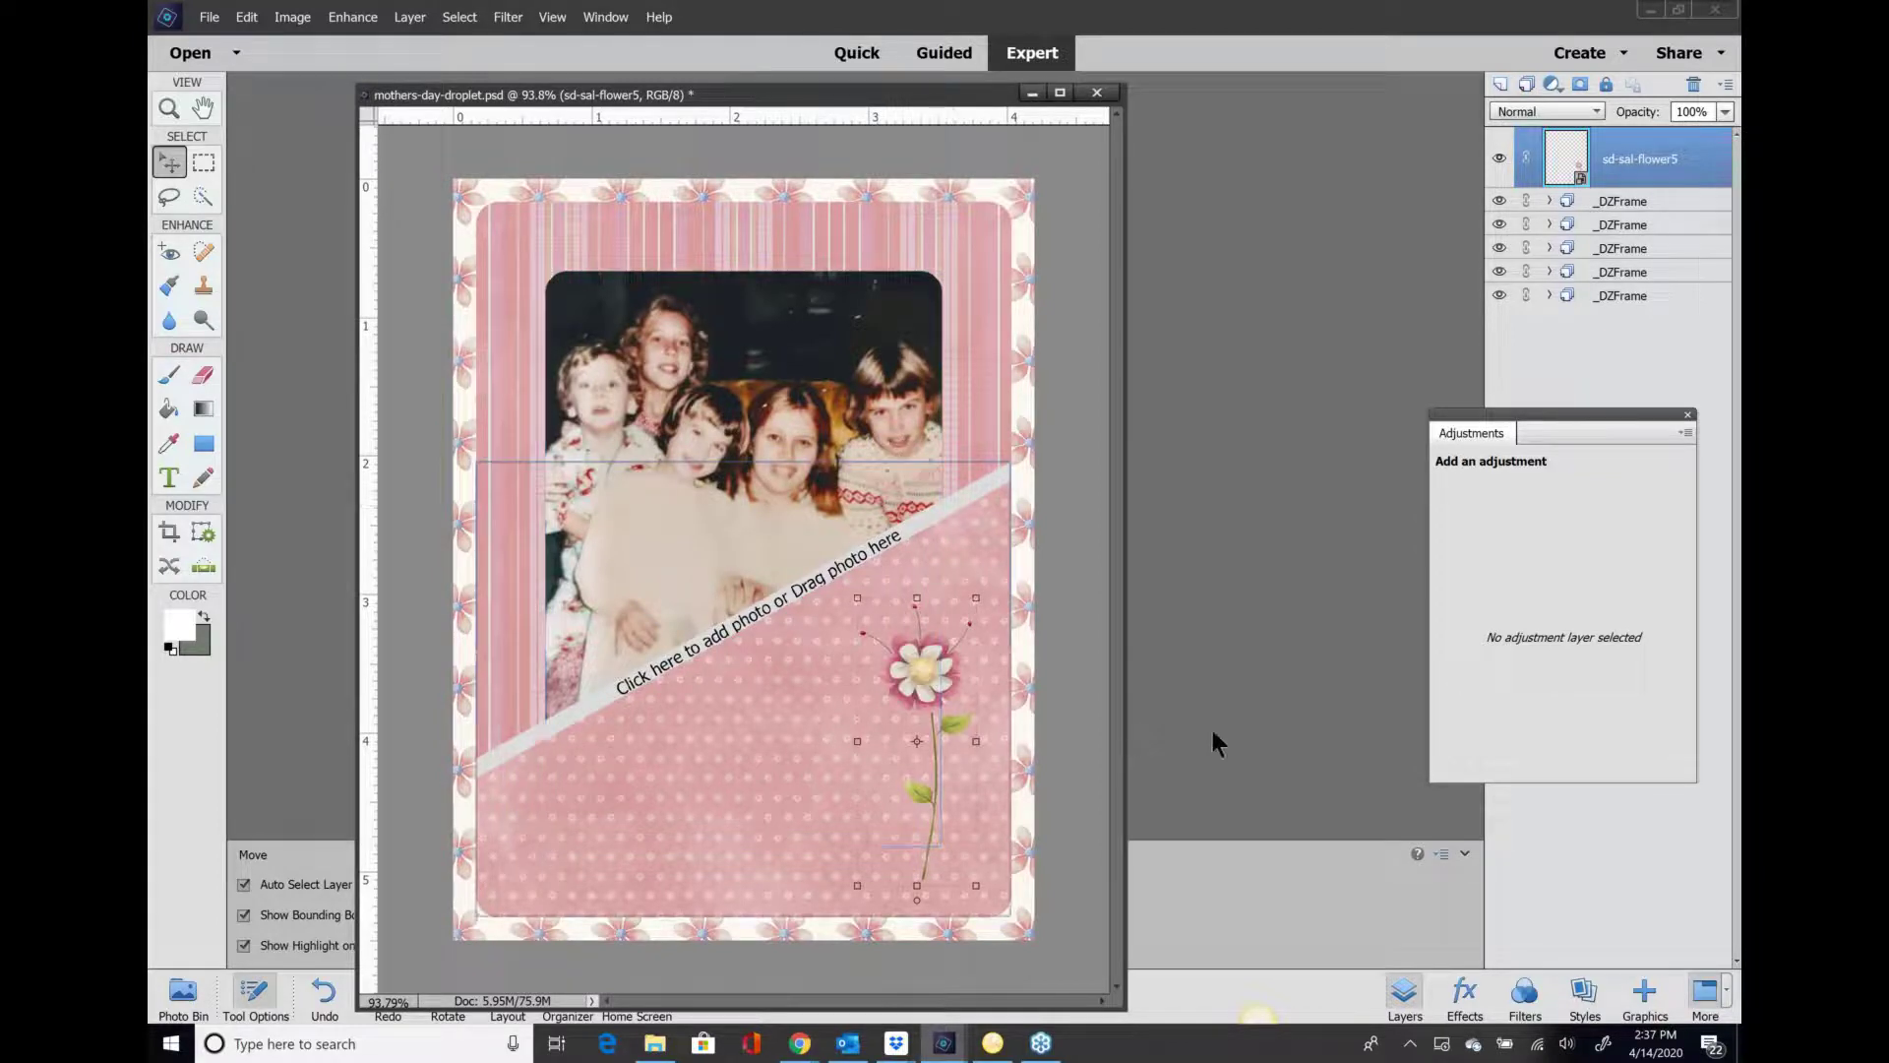
left_click(1171, 728)
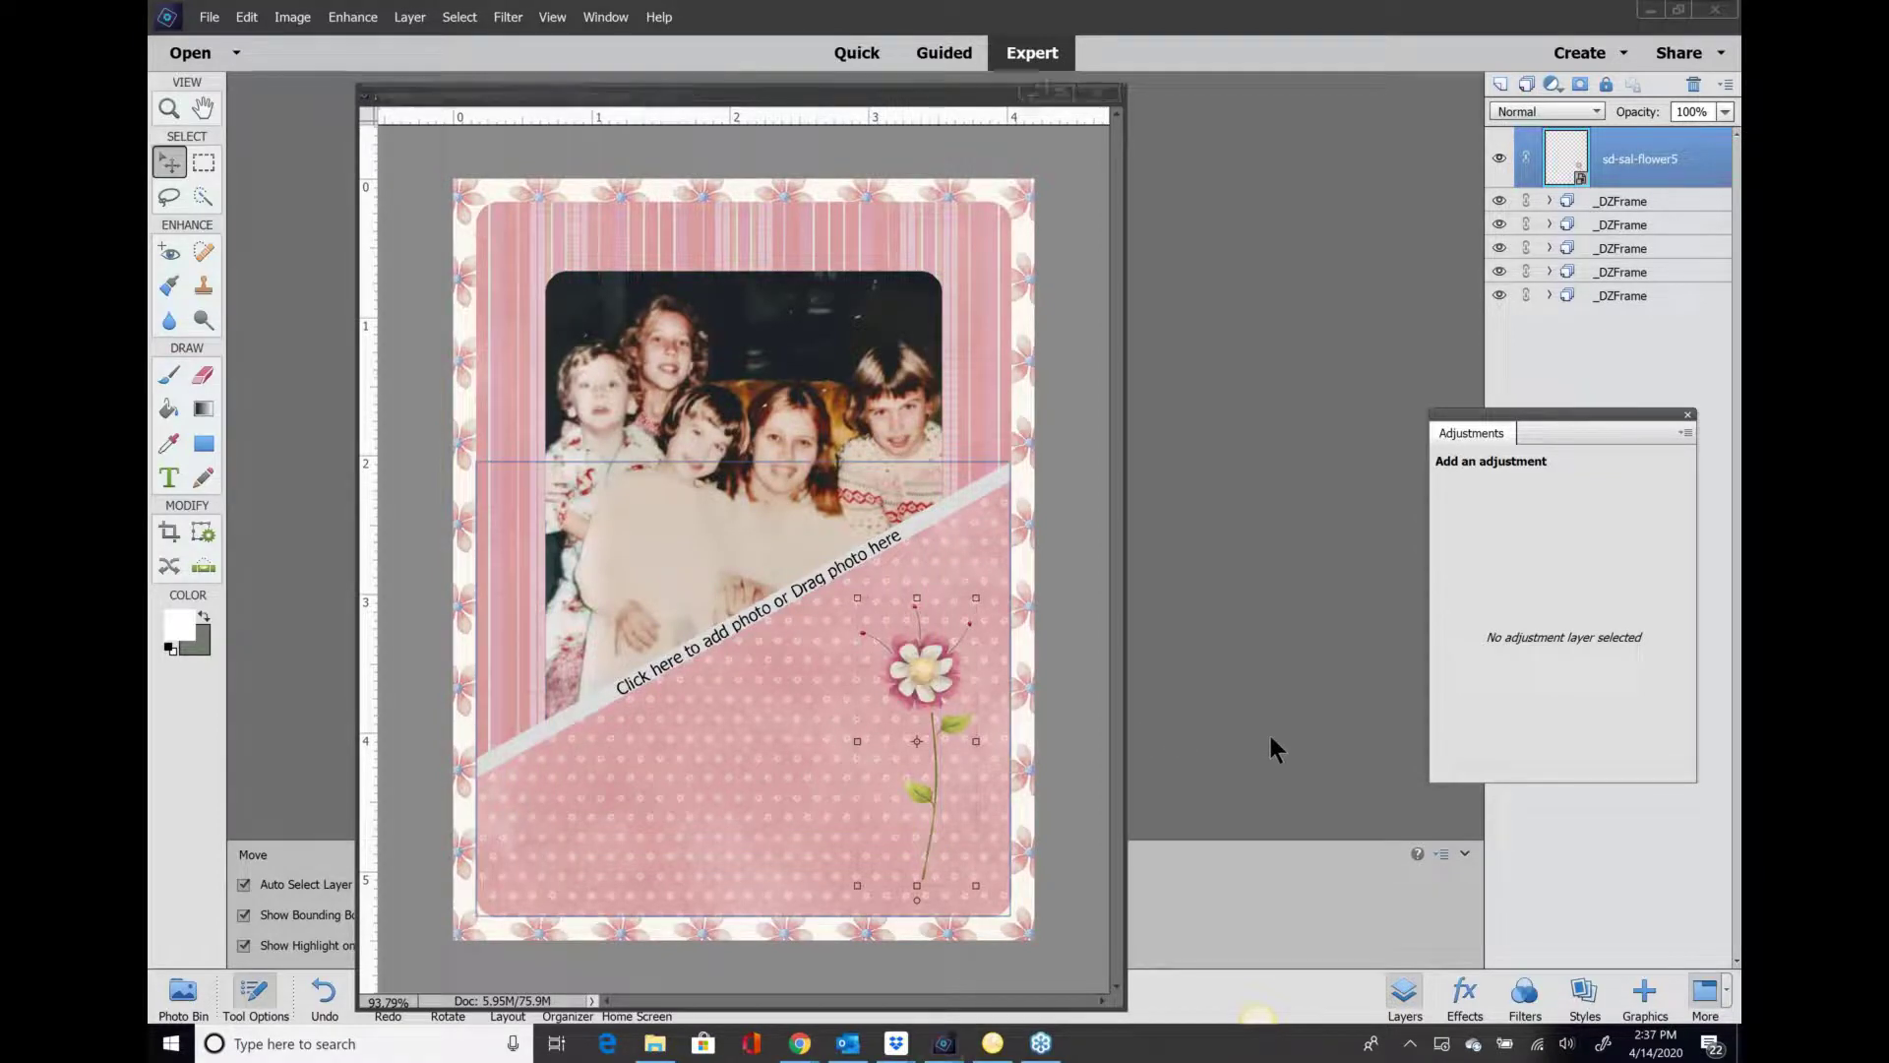